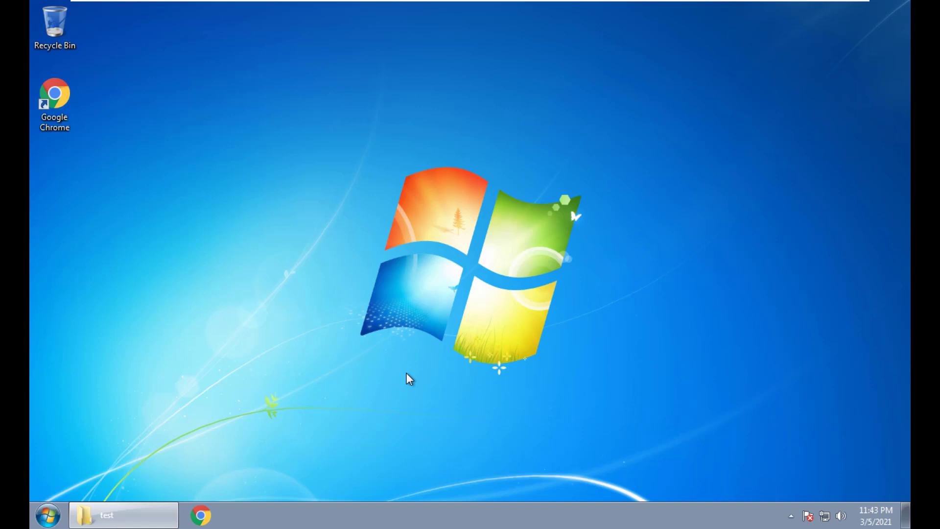
Step: Open Google Chrome, search for "anydesk download" and open the AnyDesk download page for Windows
click(46, 107)
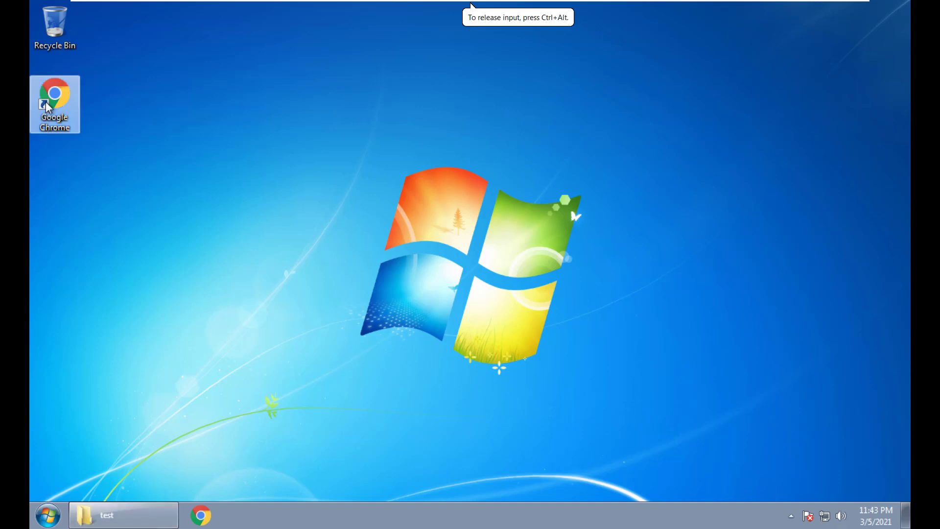
double_click(46, 107)
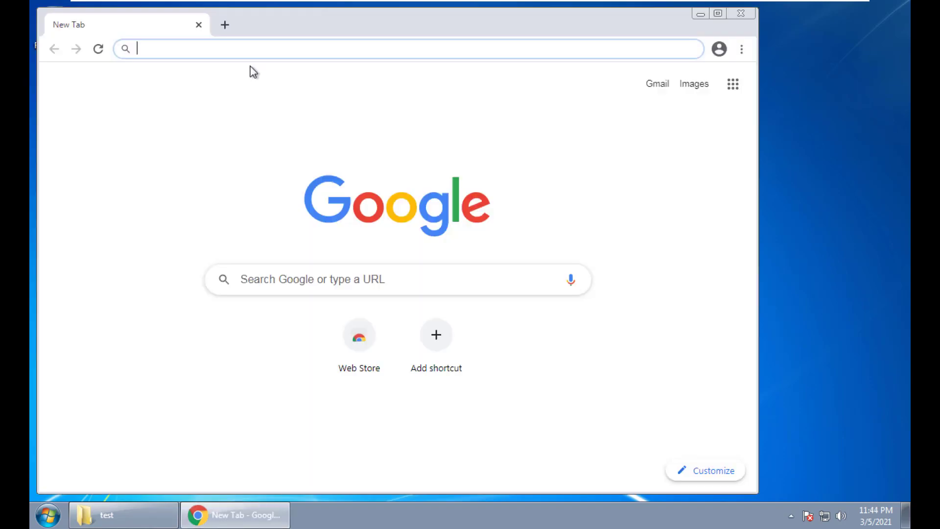
text(anydesk down)
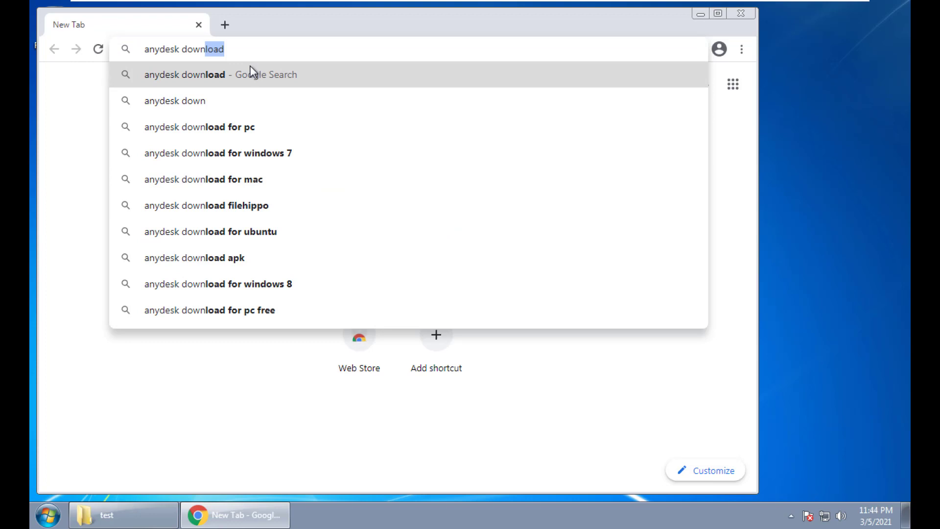
key(Return)
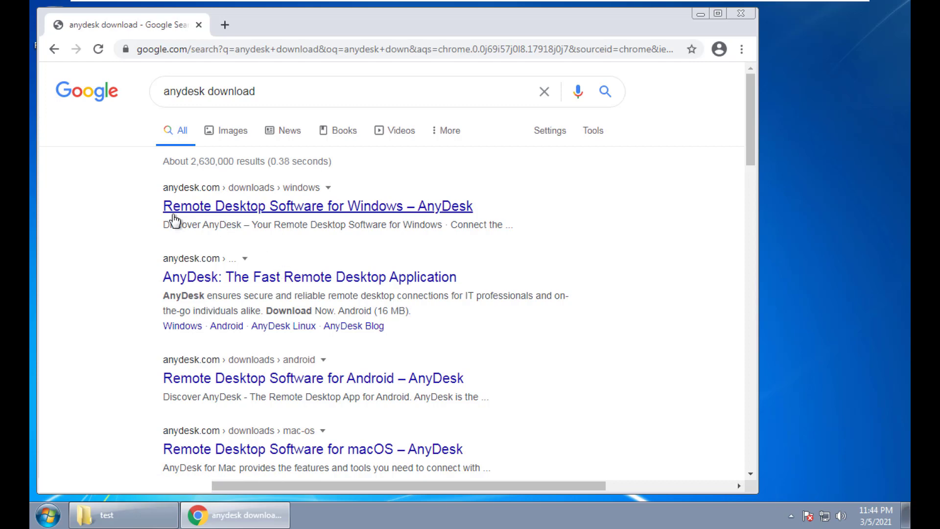
click(403, 211)
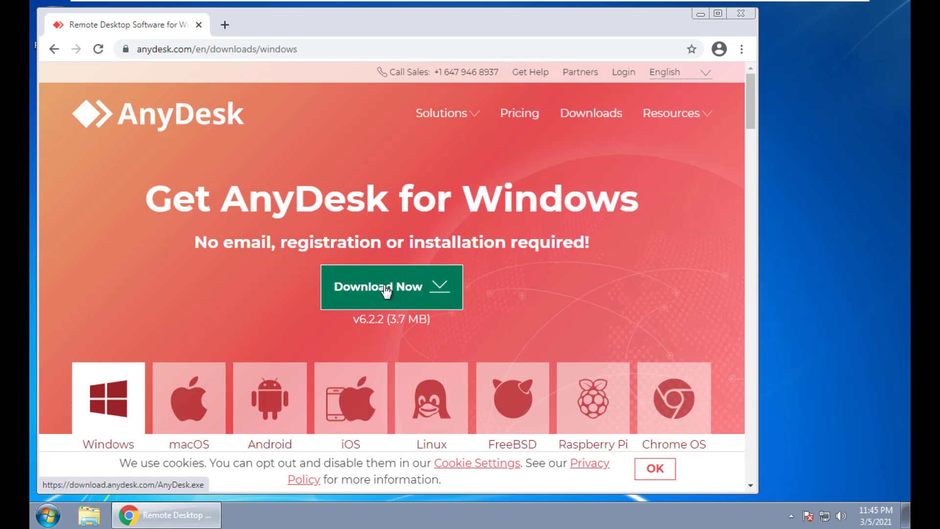
Step: Download AnyDesk Version 6 for Windows and show the downloaded AnyDesk.exe in its folder
click(416, 292)
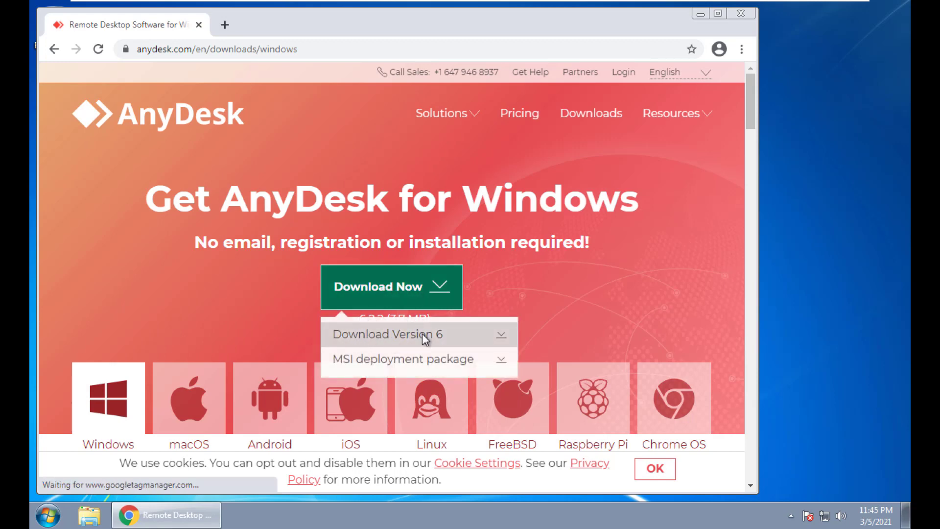
click(422, 333)
scroll(493, 258, down, 4)
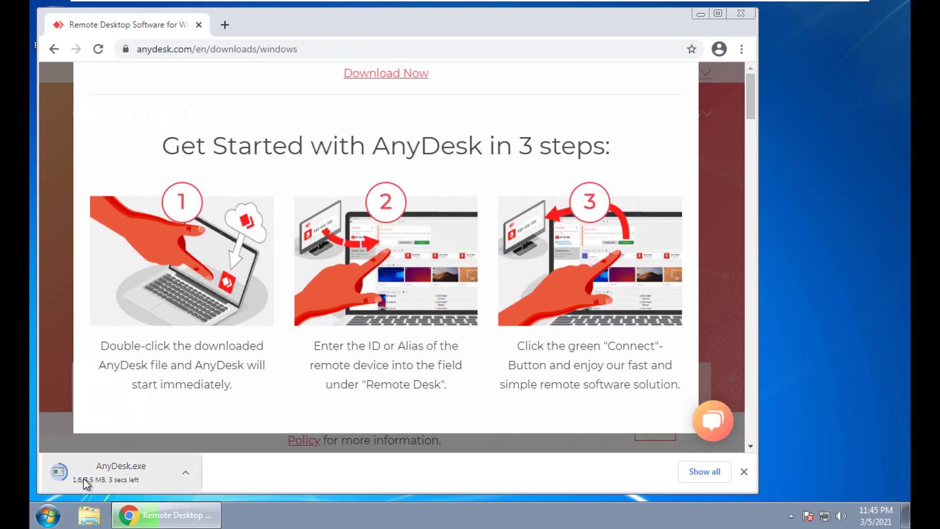
click(131, 484)
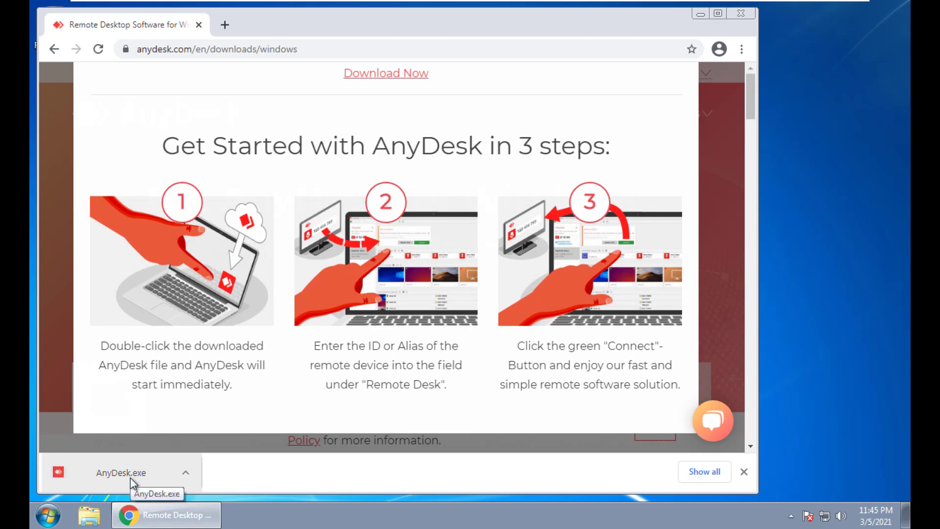
click(189, 477)
click(223, 430)
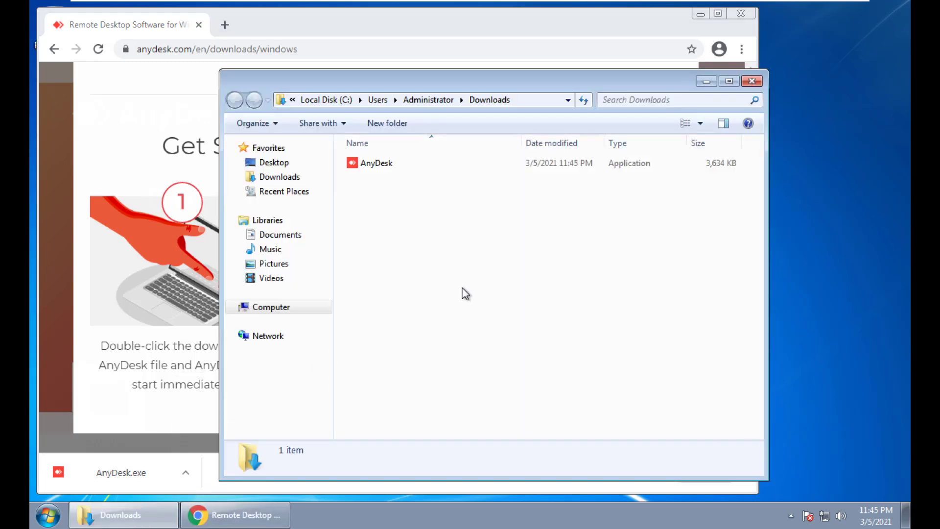
Step: Run the downloaded AnyDesk application, install it with the default options and get past the welcome page
double_click(365, 164)
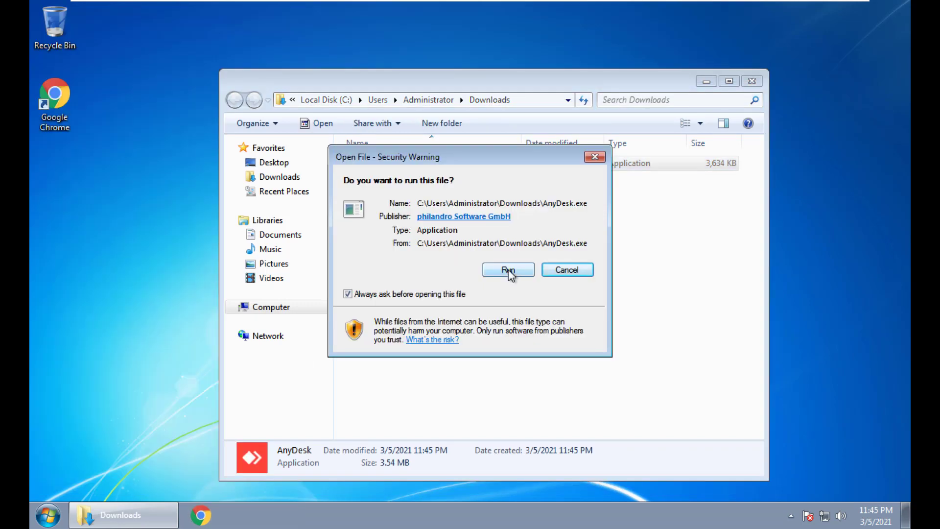
click(509, 271)
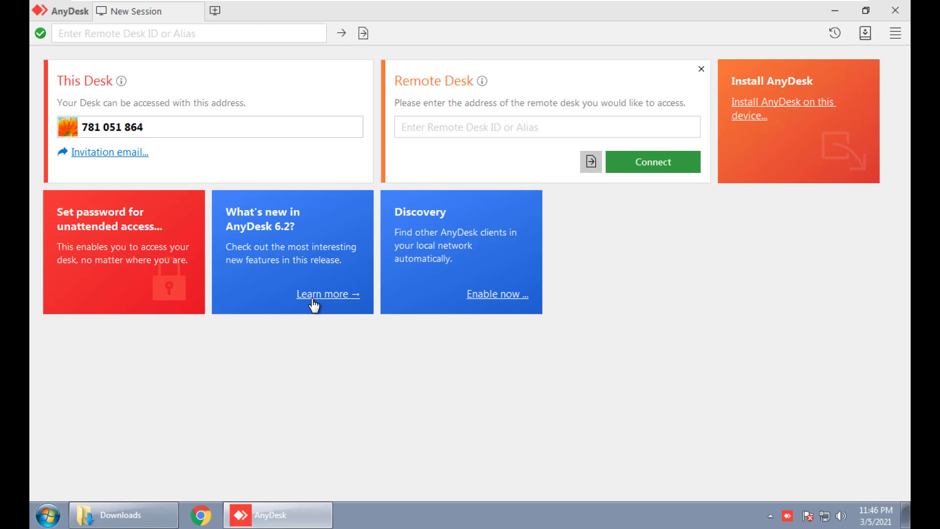
click(807, 108)
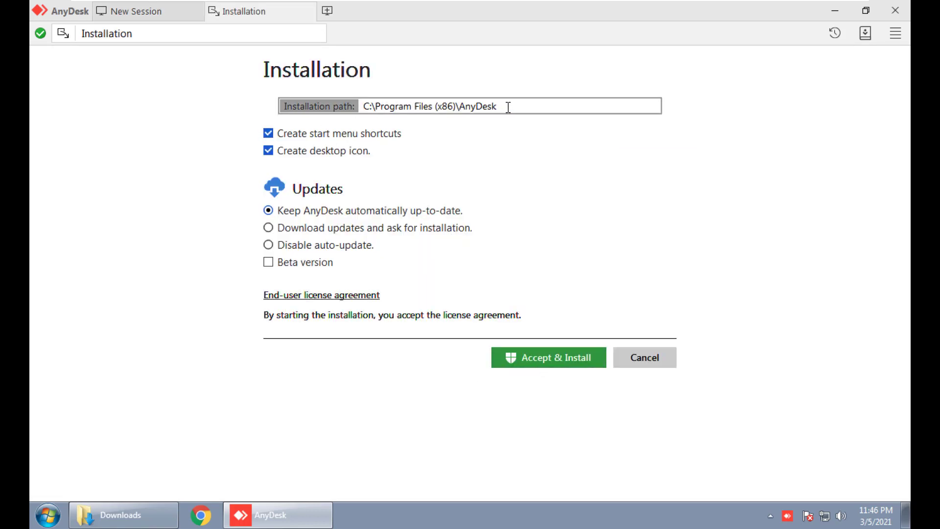
click(554, 366)
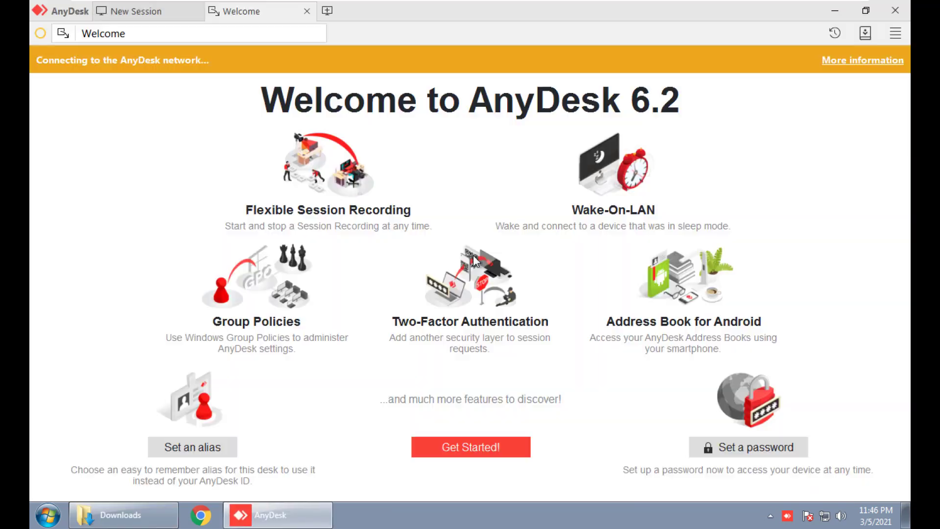
click(476, 437)
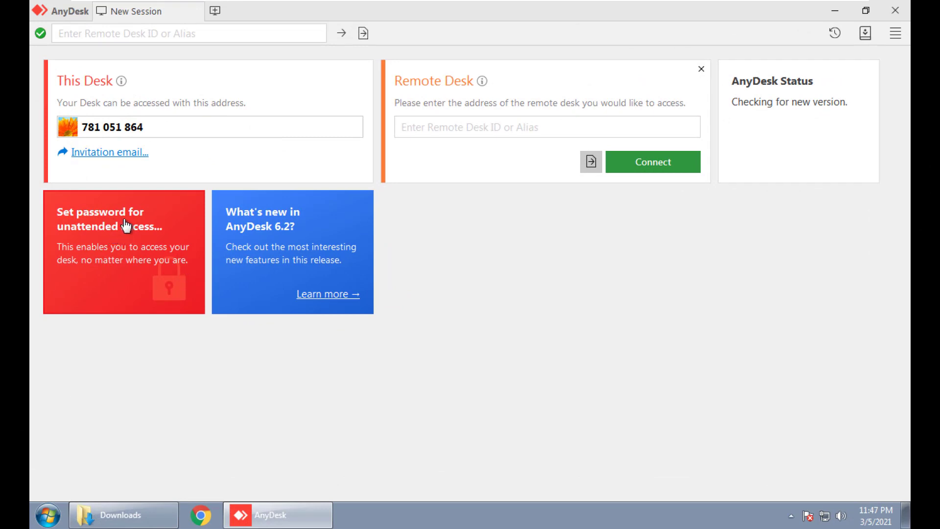
Step: Enable unattended access in the AnyDesk security settings and enter a sufficiently strong access password
click(116, 214)
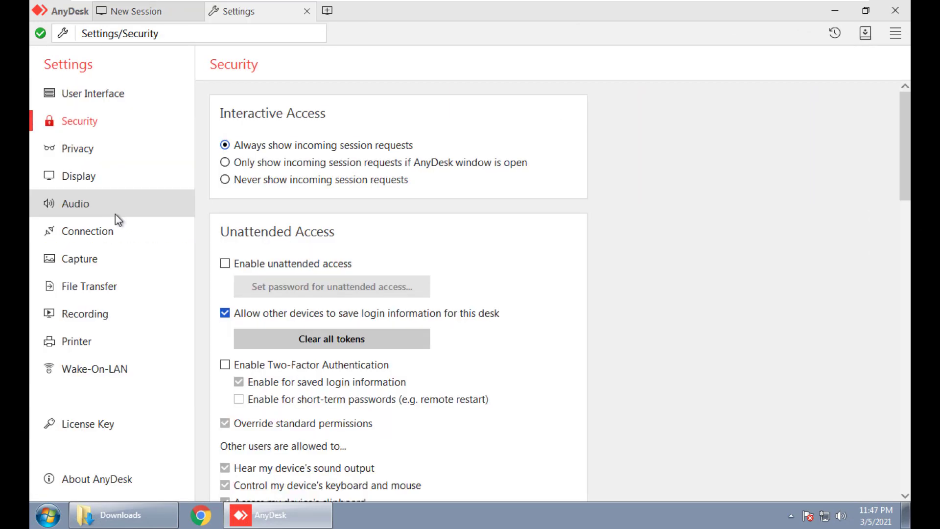
click(276, 262)
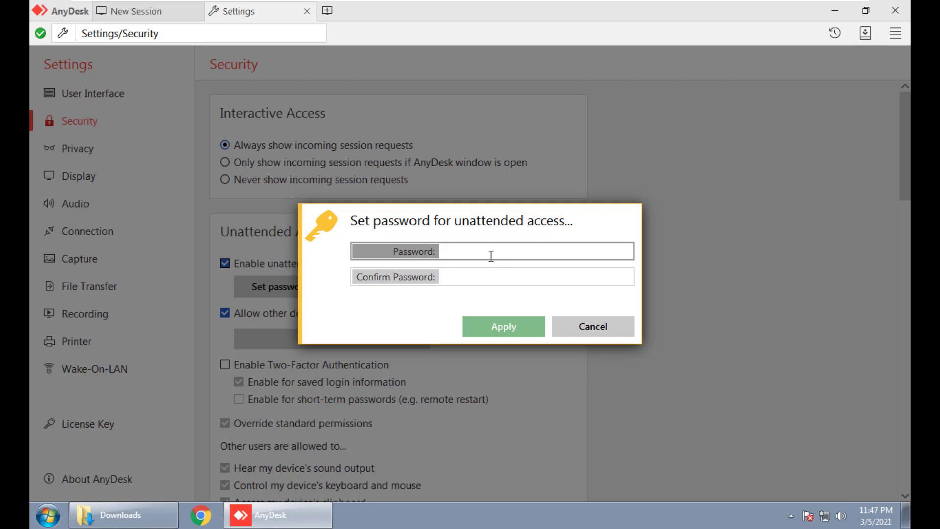
text(********)
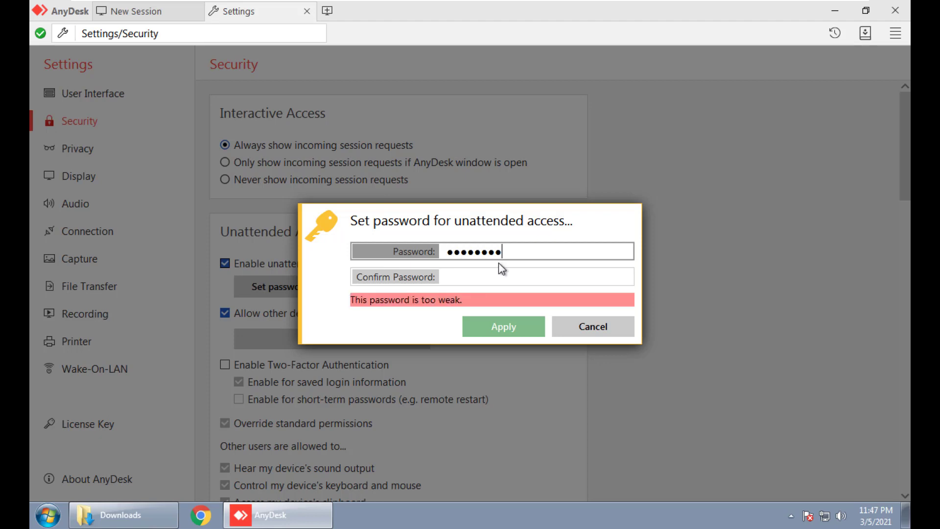
drag(518, 251, 439, 250)
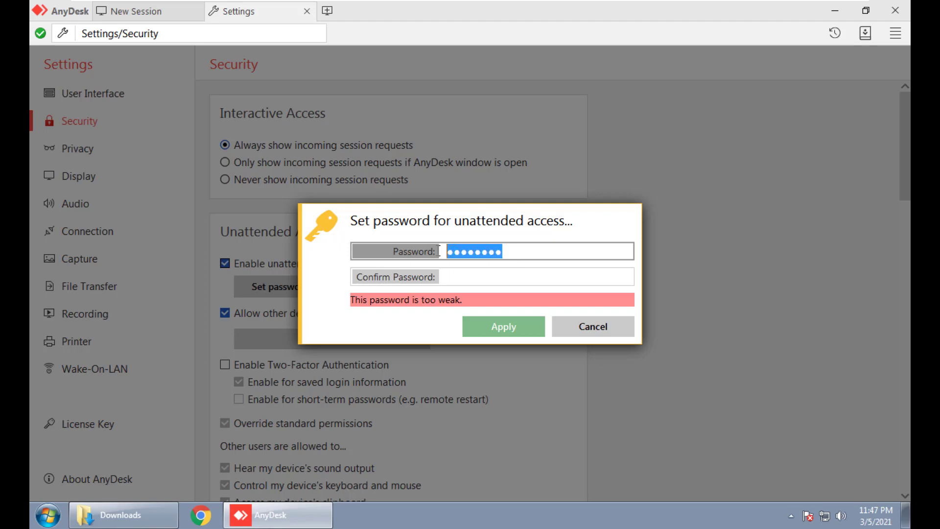
text(•••••)
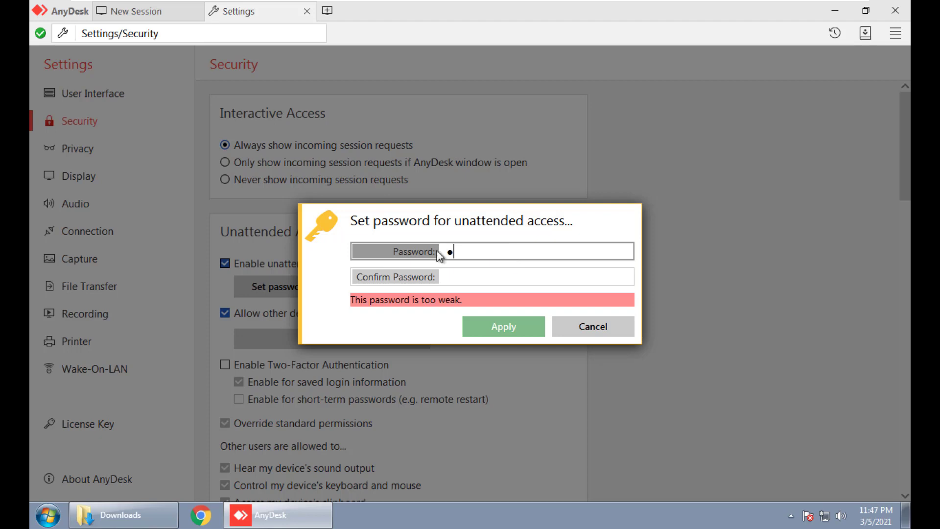
text(••••••)
Step: Fill in the password confirmation, add one more character to both password fields and apply the unattended access password
click(475, 274)
text(•••••••••)
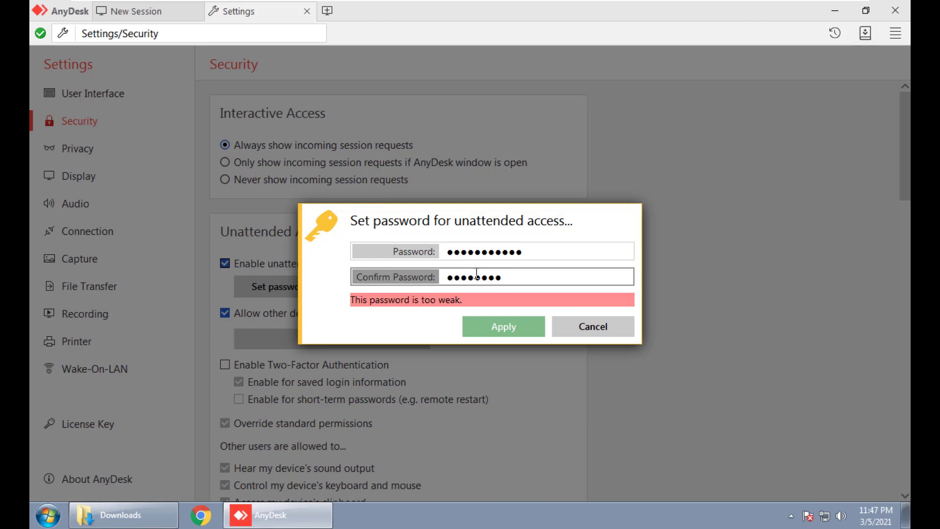
text(•••)
click(538, 251)
text(•)
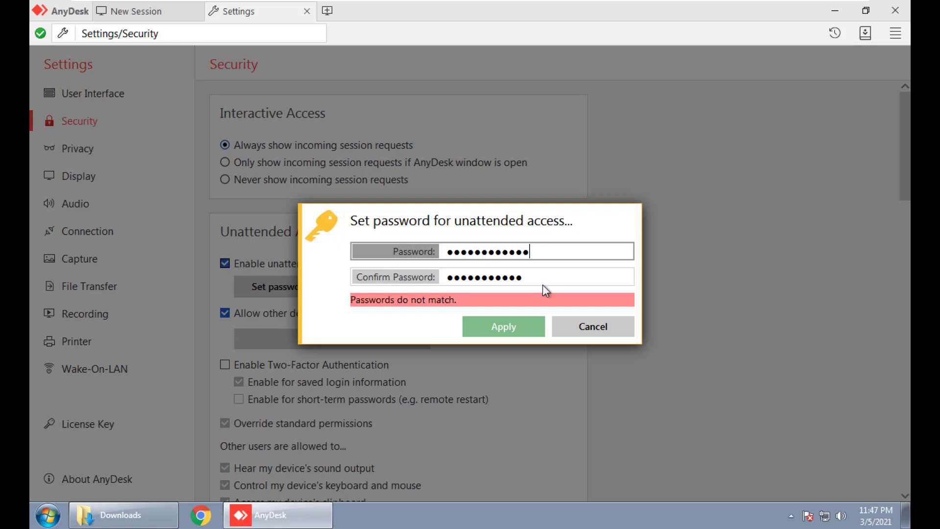
click(544, 277)
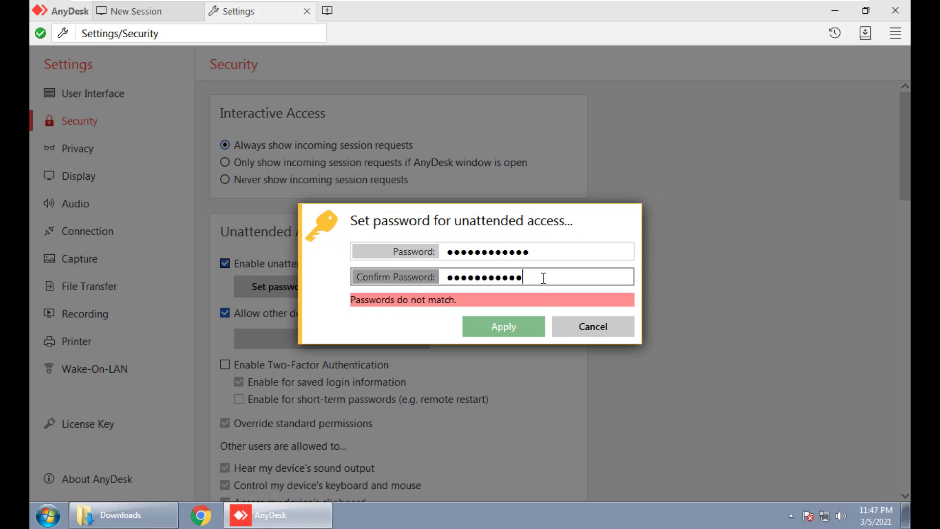
text(•)
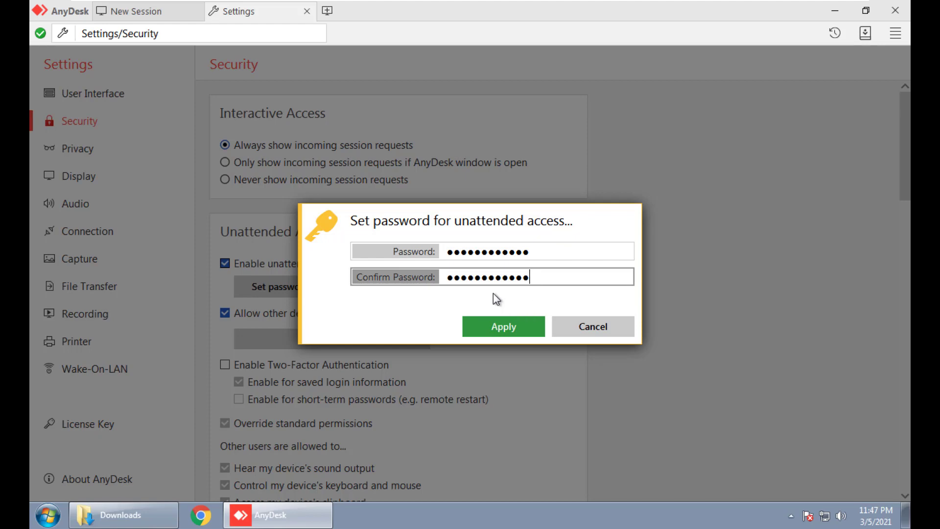
click(510, 321)
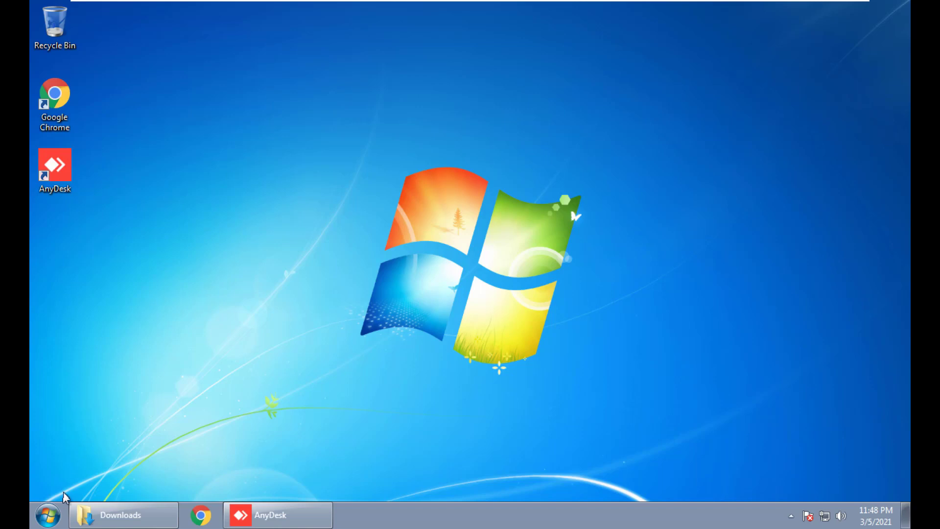
Step: Uninstall AnyDesk through Programs and Features (appwiz.cpl) with its configuration files removed, and close the window
key(super+r)
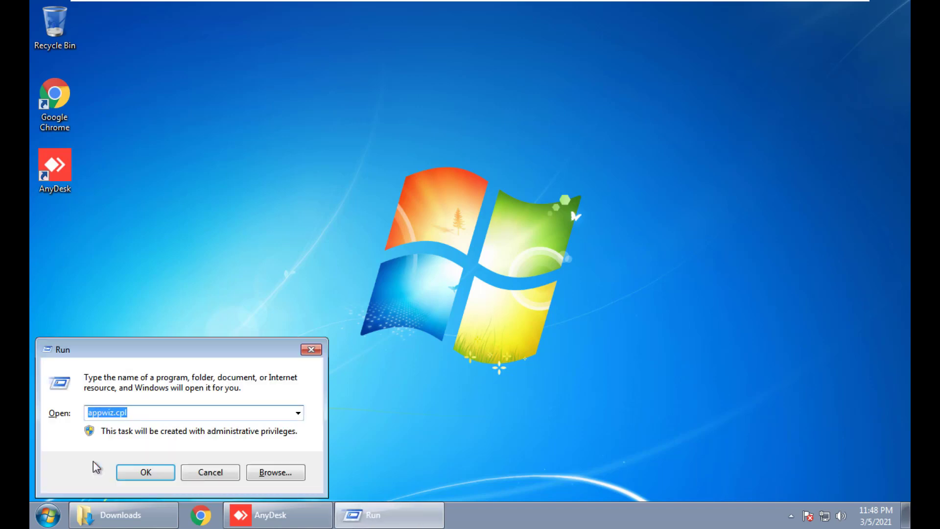
key(Return)
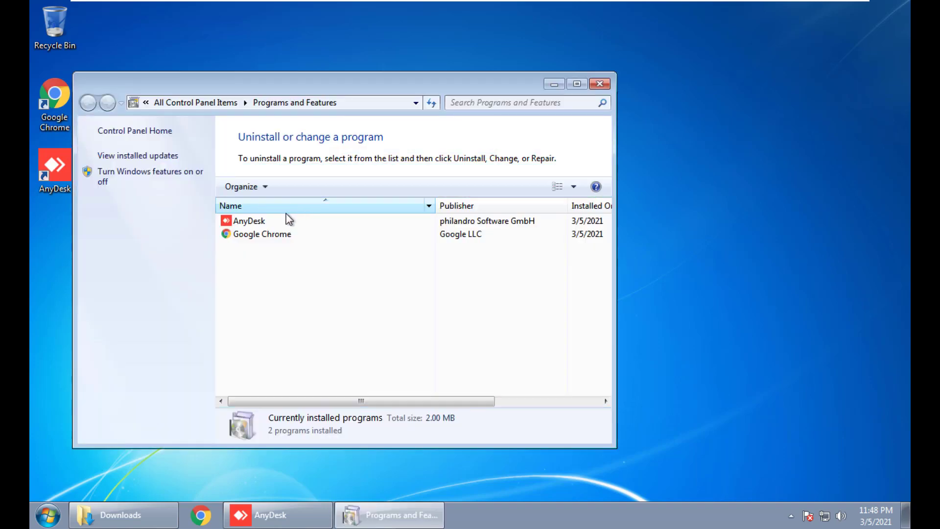
click(258, 222)
right_click(260, 223)
click(309, 231)
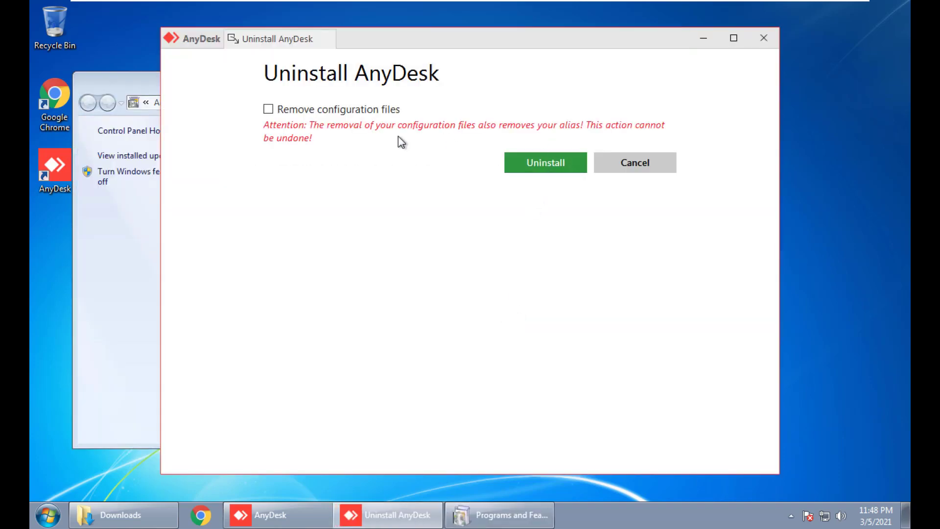
click(346, 110)
click(542, 165)
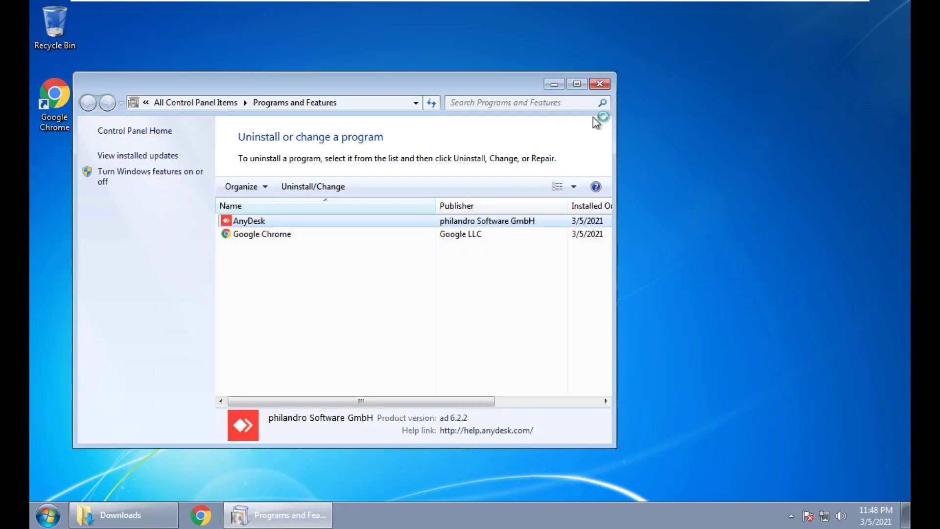
click(641, 189)
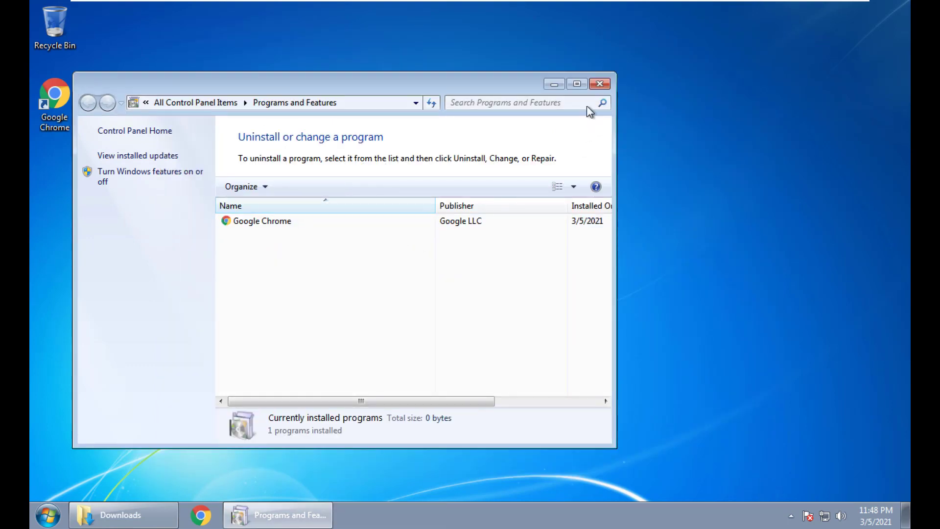
click(599, 84)
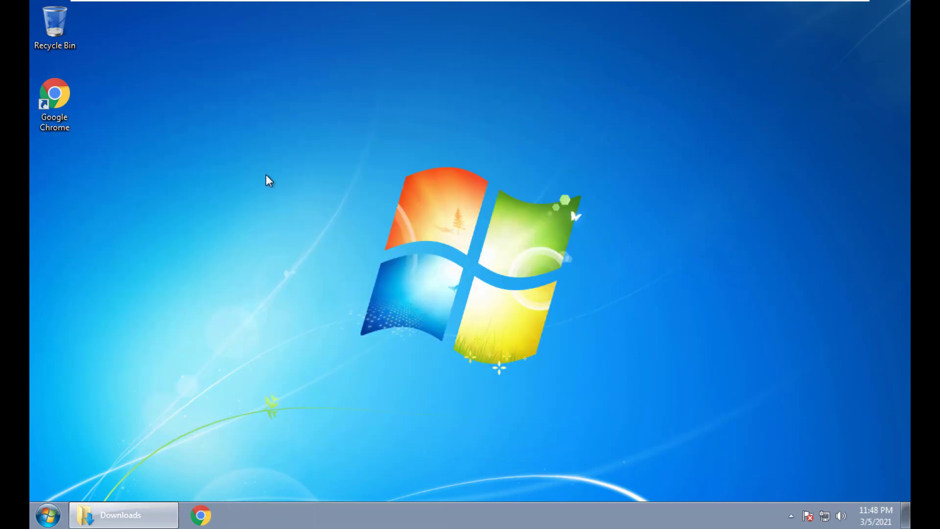
Step: Open the Downloads folder in a new Explorer window and rename the "_ok" script to "Anydesk Password -After Installation"
key(super+e)
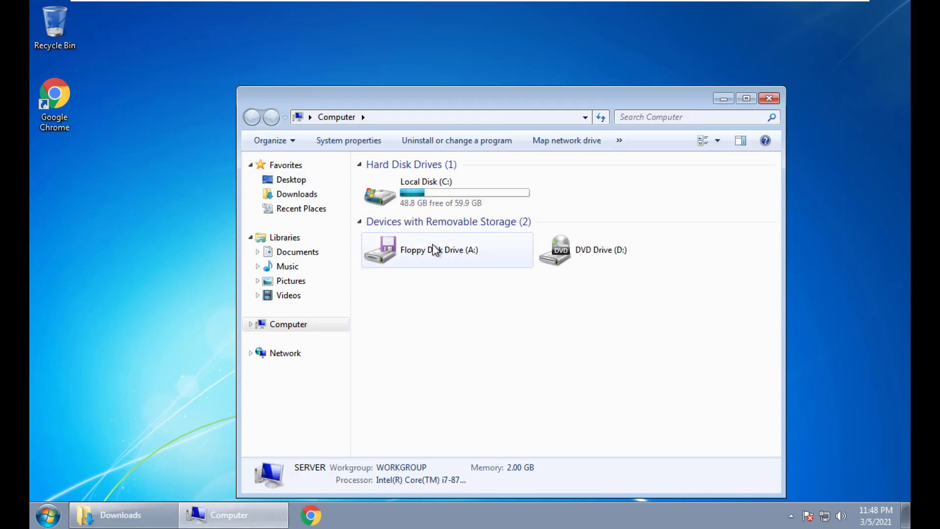
double_click(426, 201)
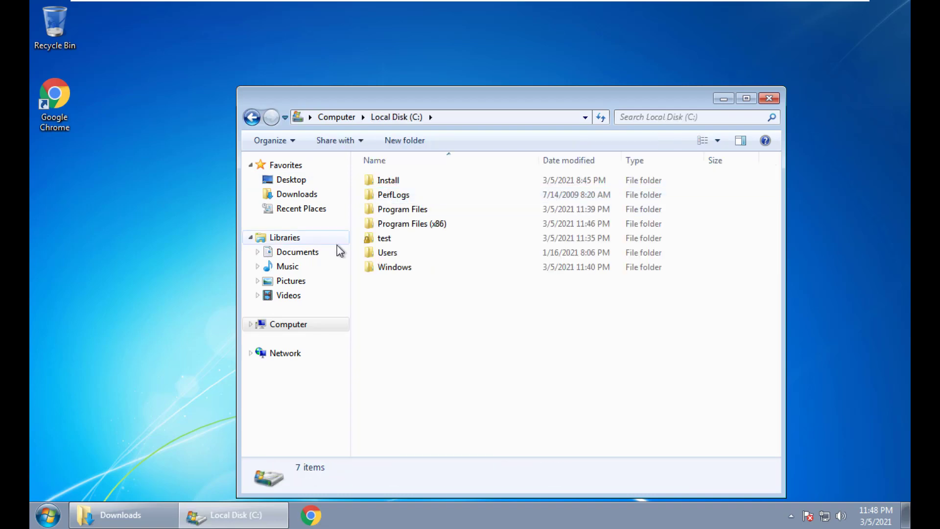
click(299, 195)
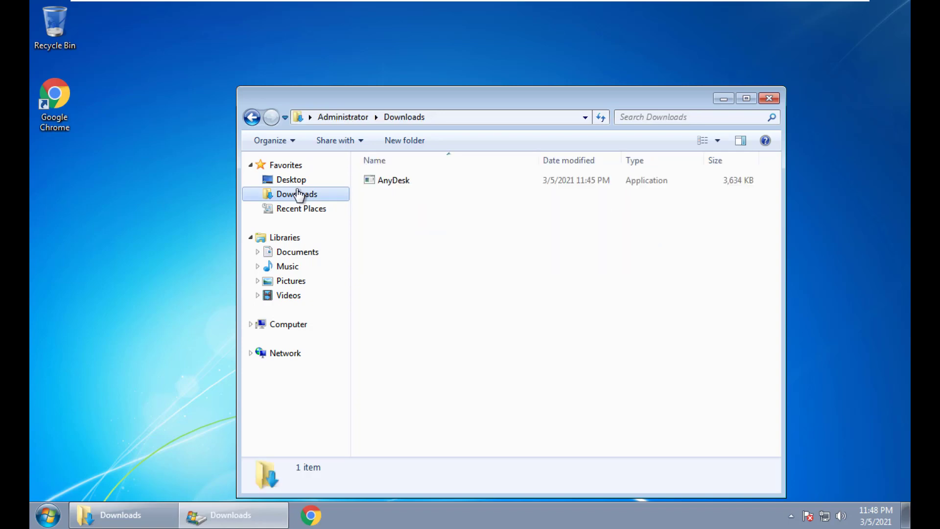
click(386, 184)
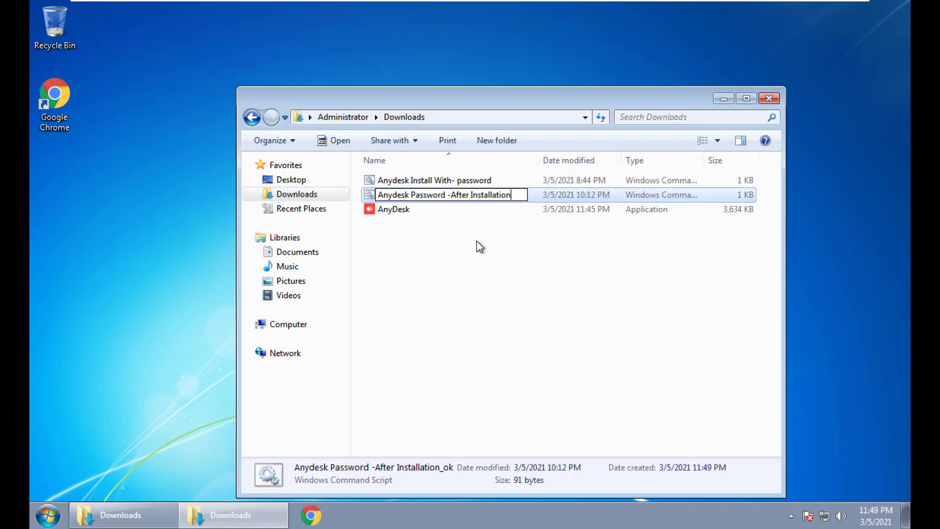
click(477, 239)
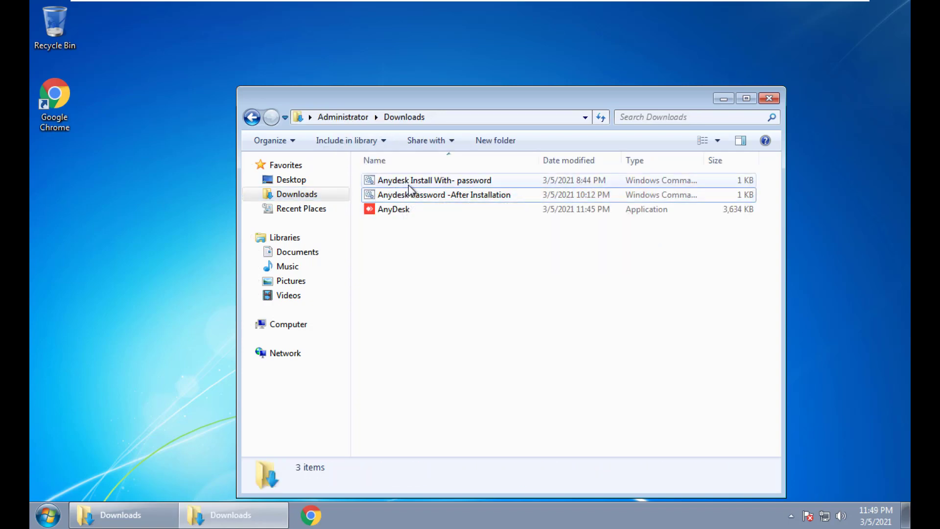
Step: Open the "Anydesk Install With- password" script for editing, review its install options and set-password command, and close it
click(409, 181)
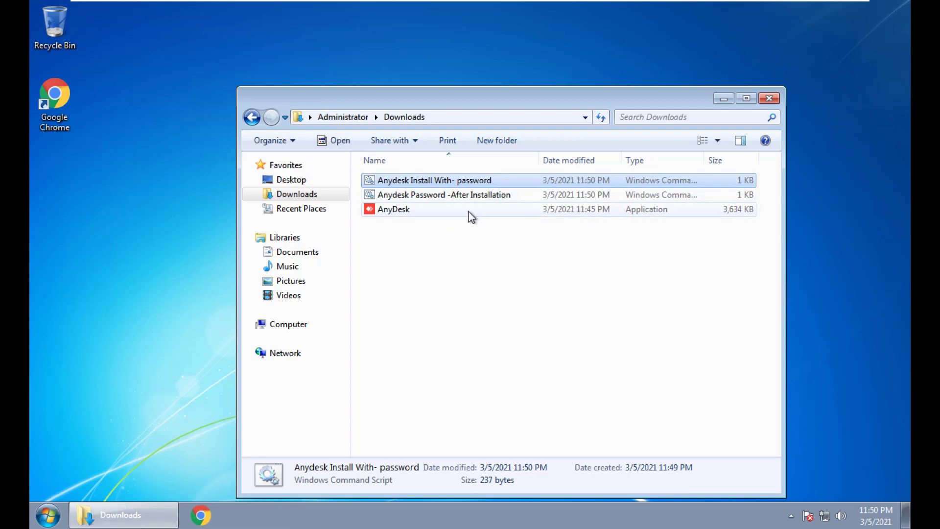
right_click(422, 184)
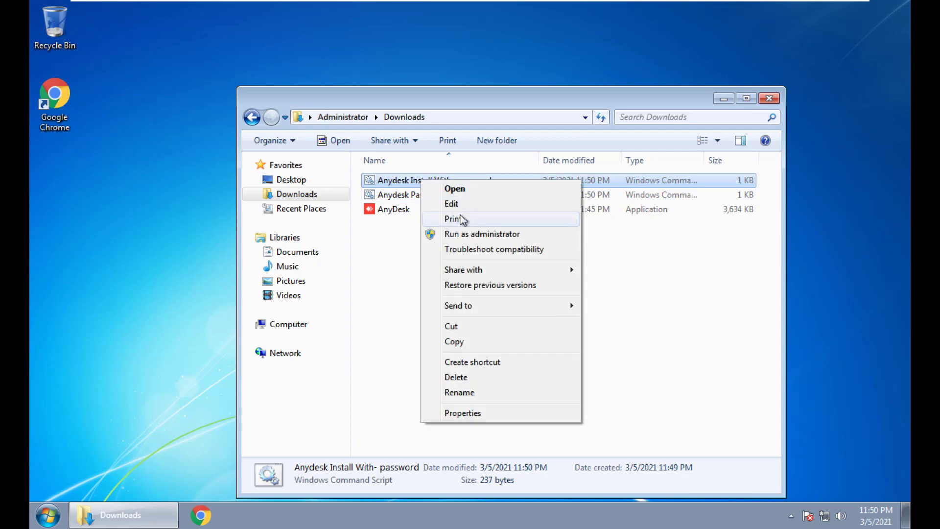
click(452, 204)
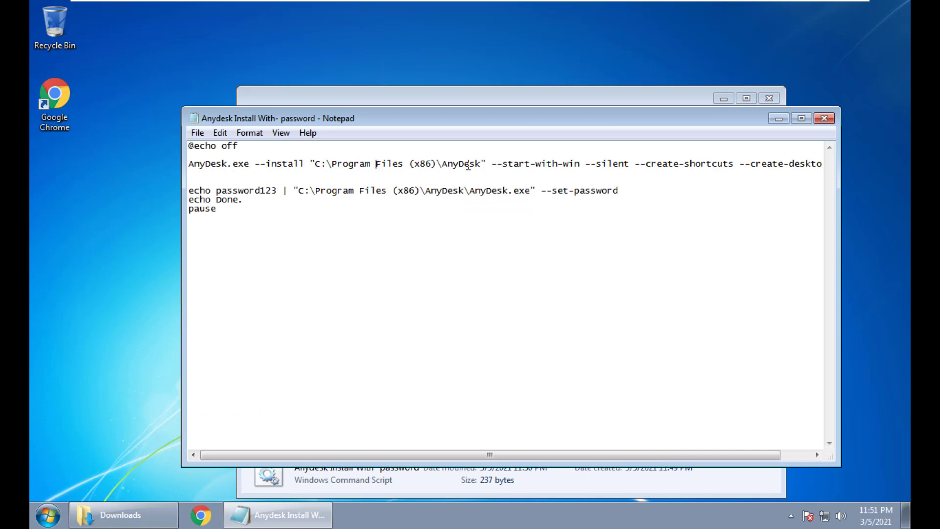
click(315, 163)
click(557, 165)
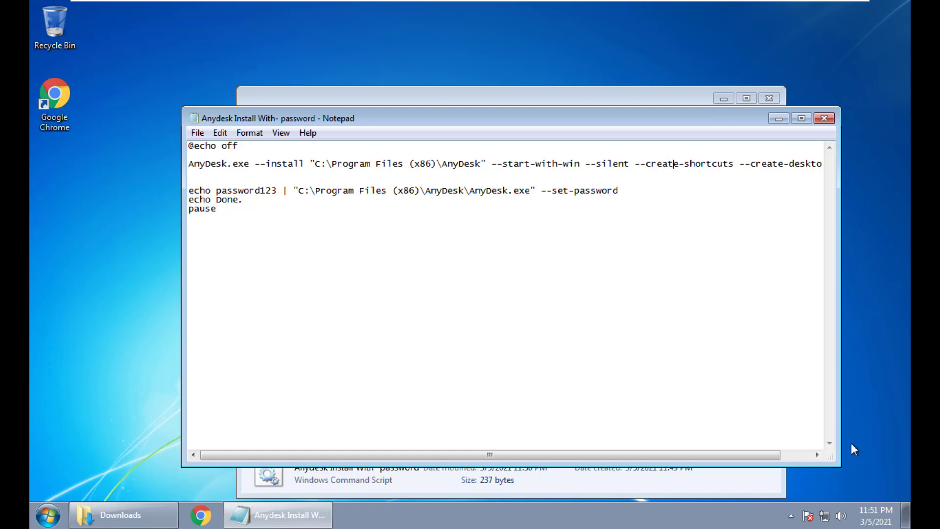
click(785, 452)
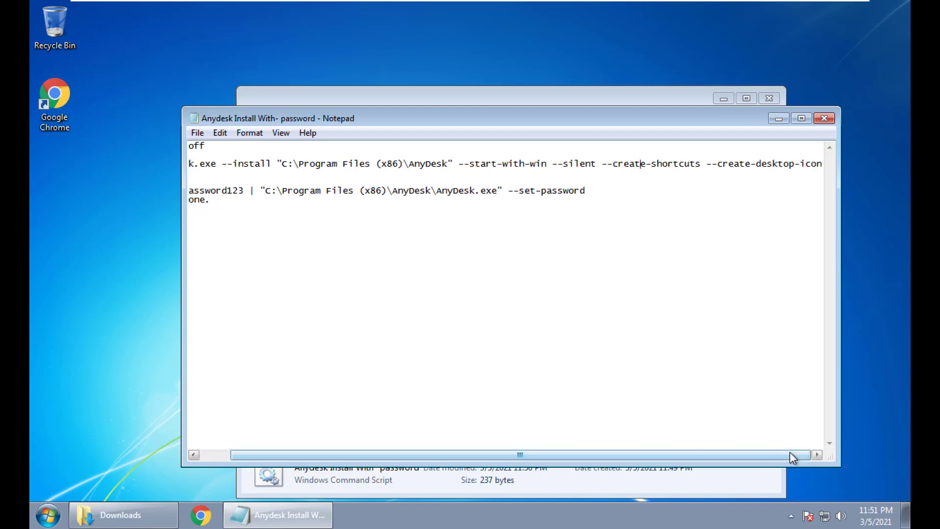
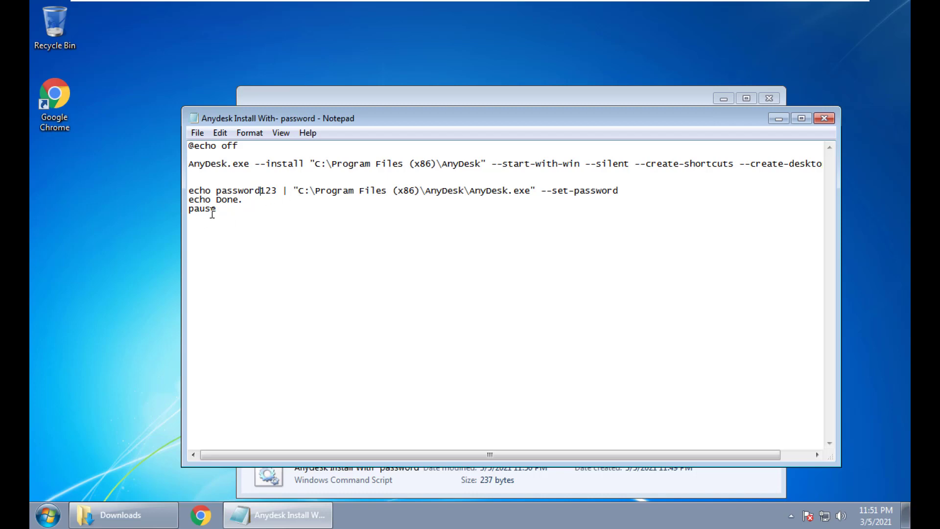
click(823, 118)
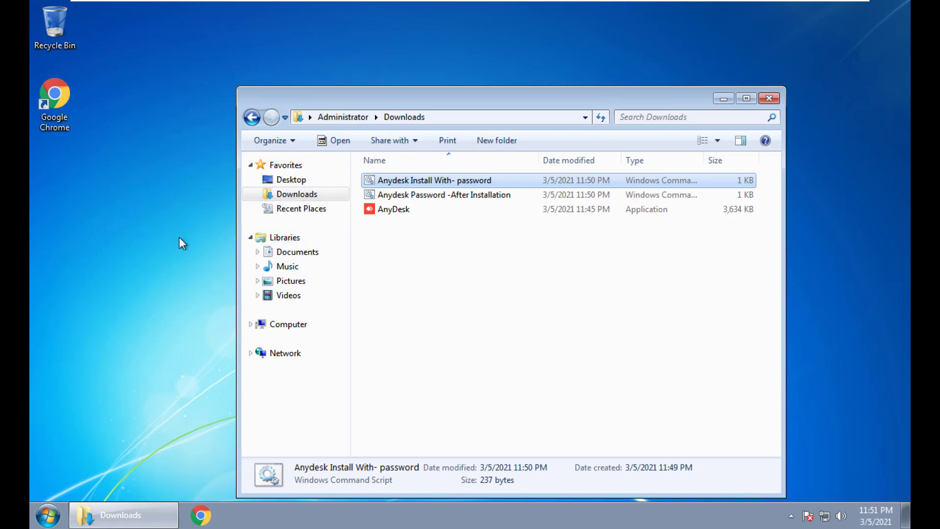
Step: Check the list of installed programs in Programs and Features and minimise its window
key(super+r)
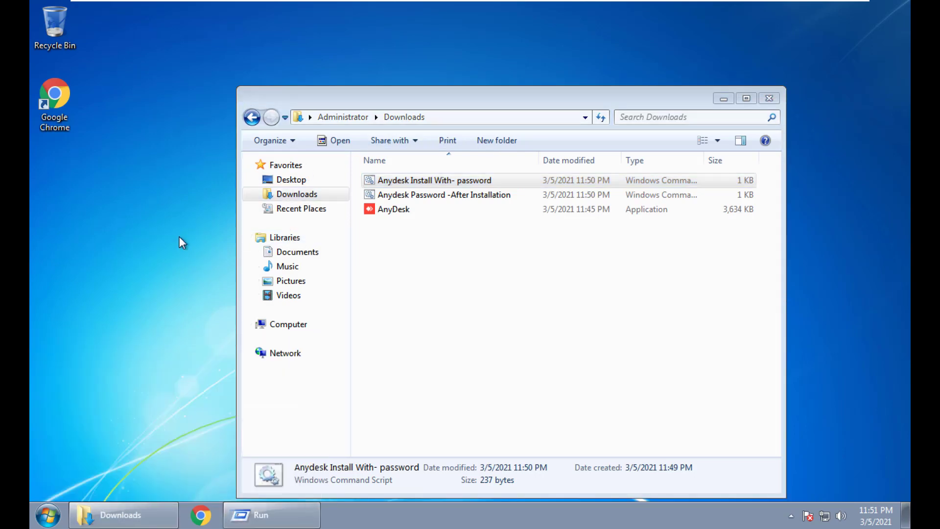
key(Return)
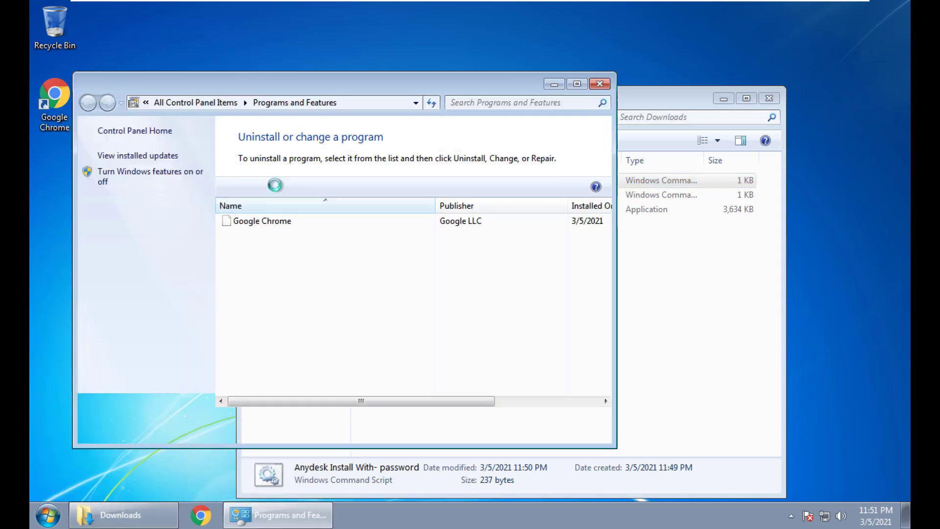
click(549, 87)
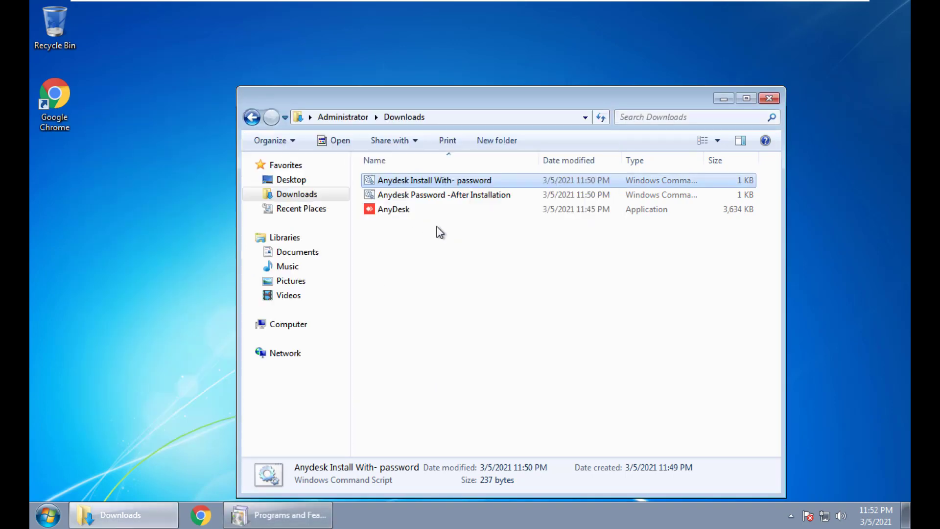
Step: Run the "Anydesk Install With- password" script and dismiss its console window once it has finished
double_click(449, 182)
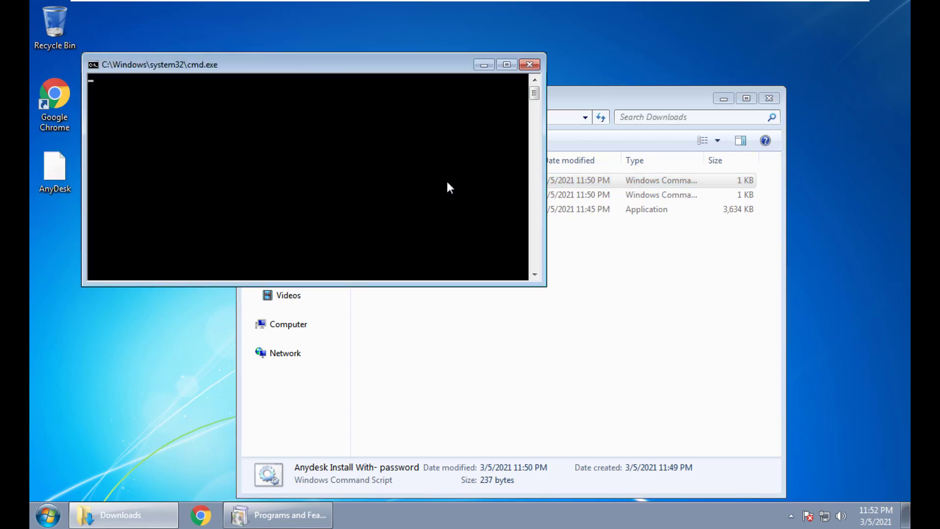
drag(384, 73, 524, 68)
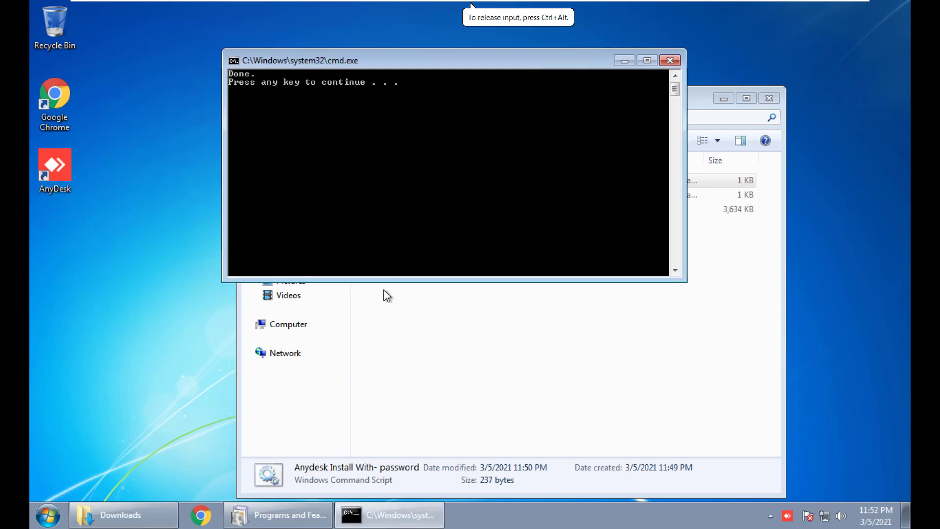
key(Return)
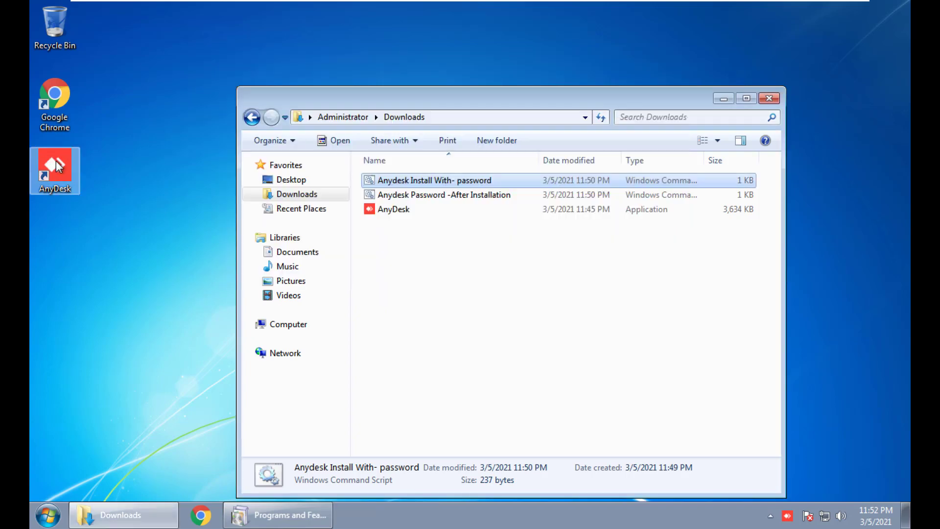
Step: Open AnyDesk from its desktop shortcut, check the unattended access options in the security settings, and close the program
right_click(56, 161)
click(101, 172)
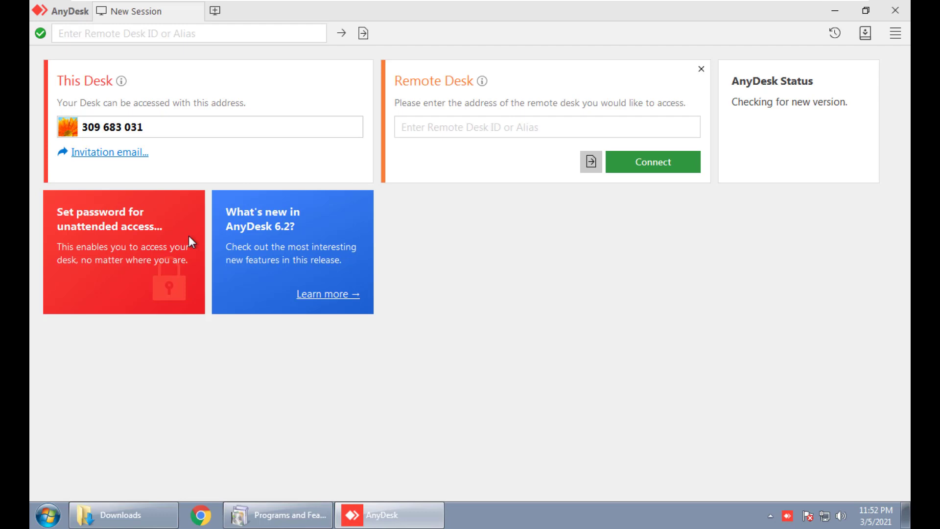
click(133, 221)
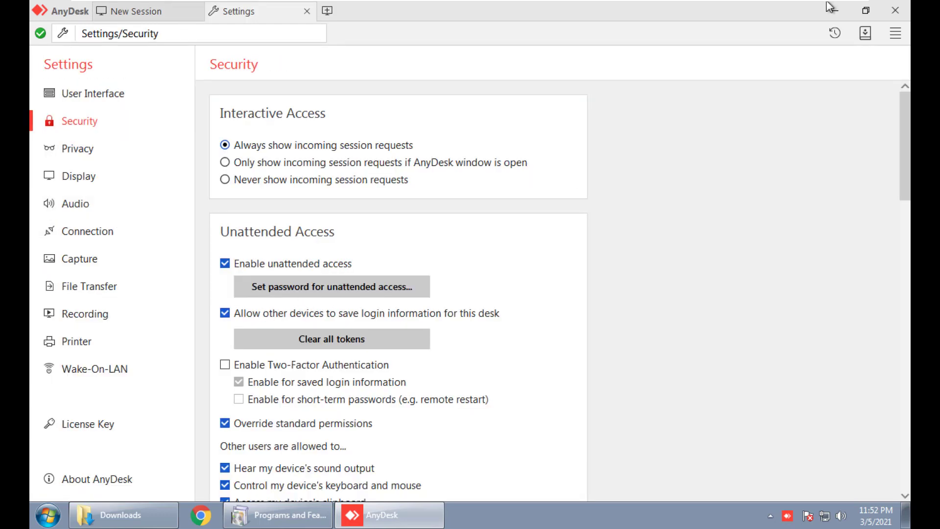
click(891, 13)
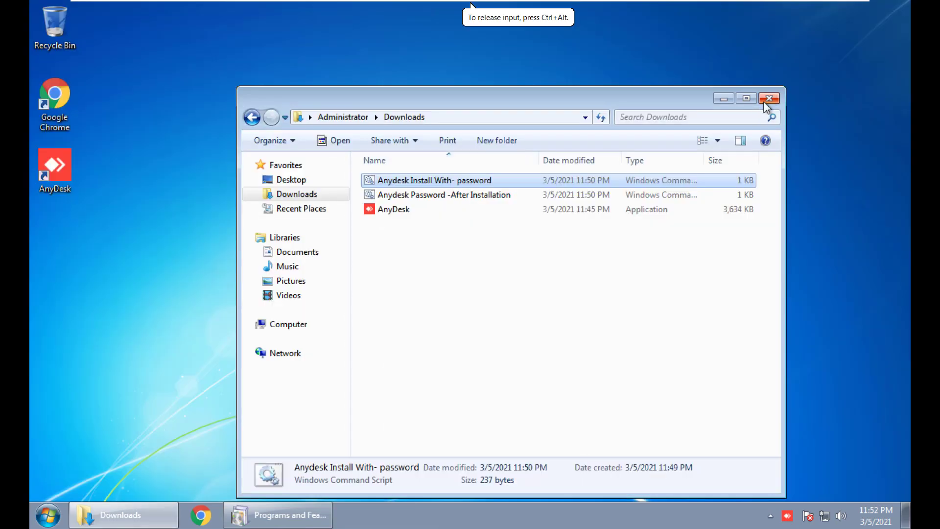
Step: Close the Downloads window, reopen AnyDesk and select this desk's full address
click(768, 99)
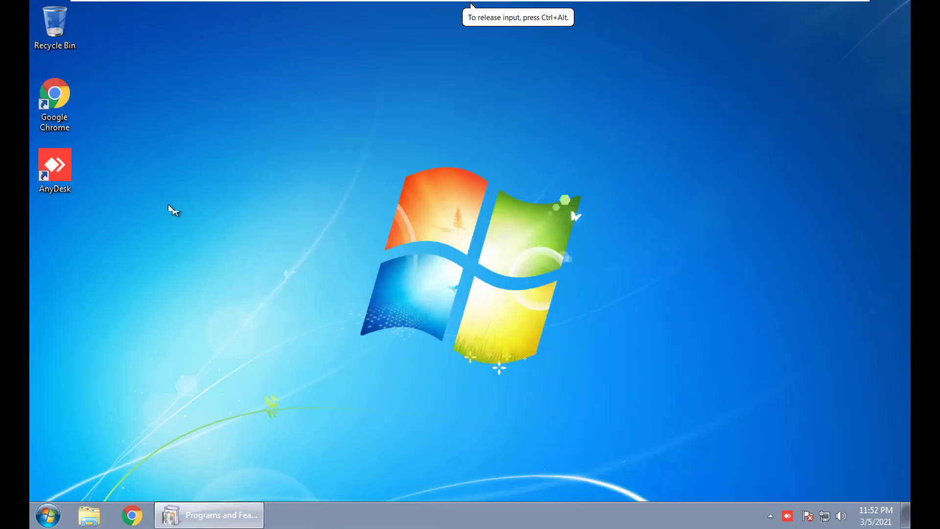
double_click(59, 166)
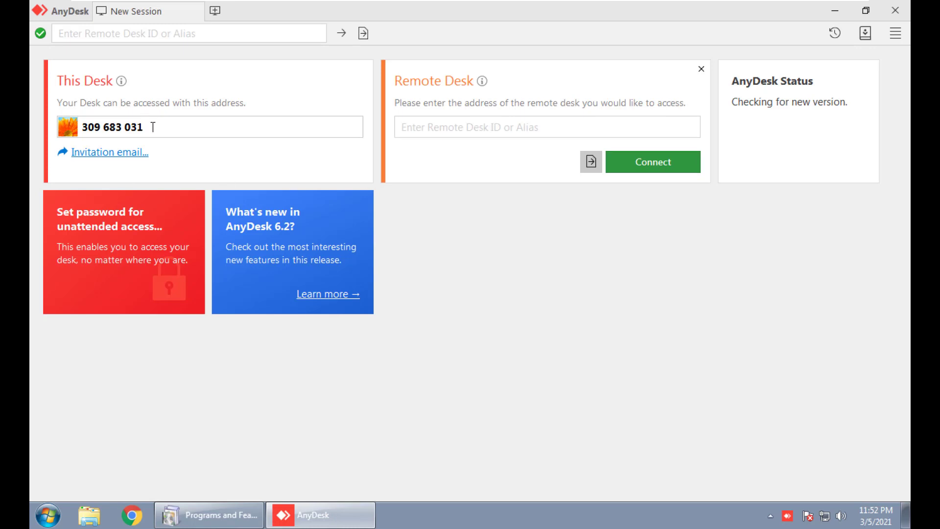
drag(172, 129, 56, 131)
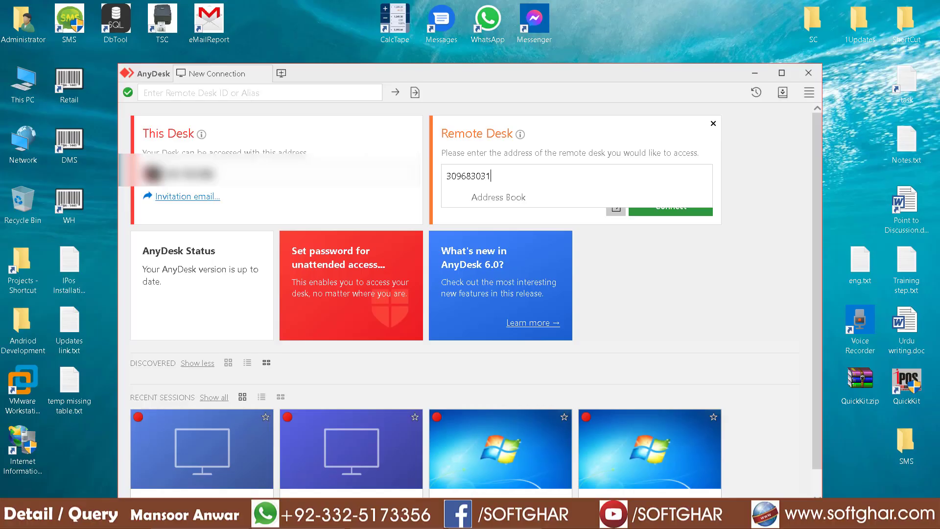
Step: From AnyDesk on the other computer, connect to the entered desk address, enable automatic login and submit the unattended access password
key(Return)
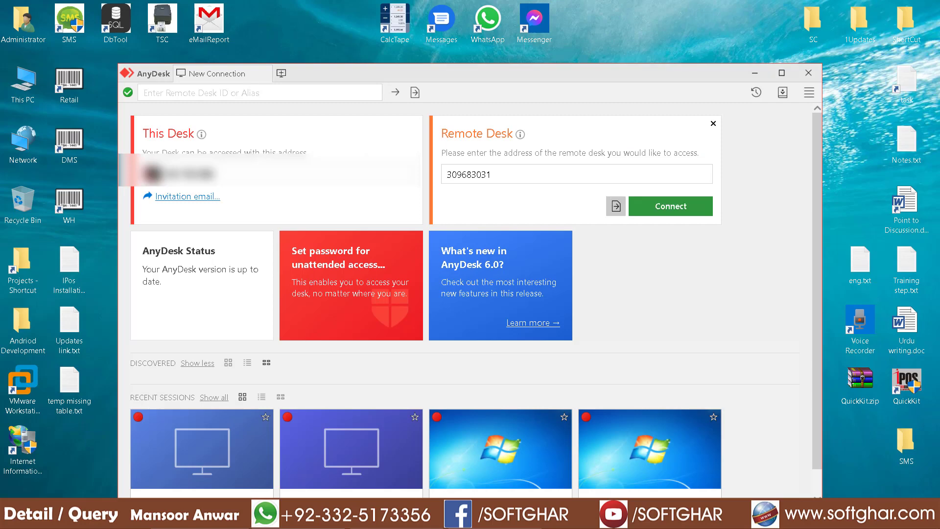
key(Return)
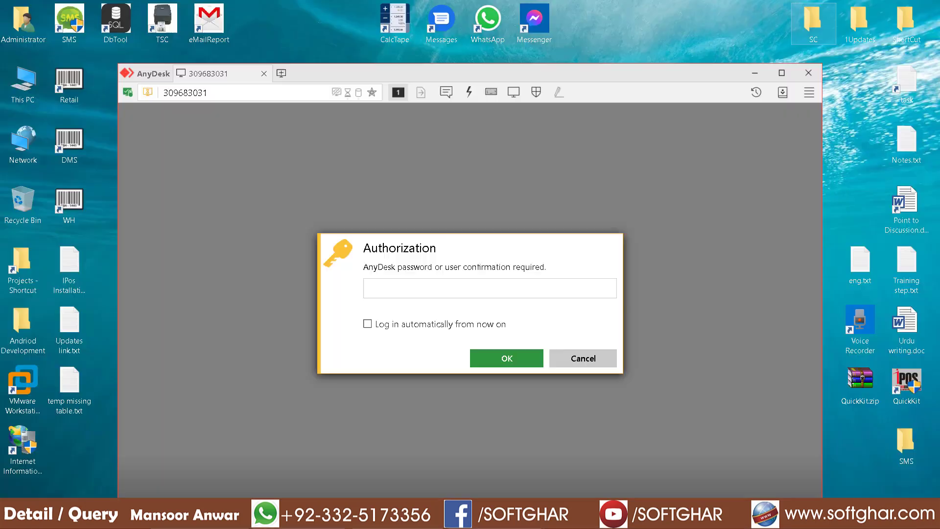
click(368, 324)
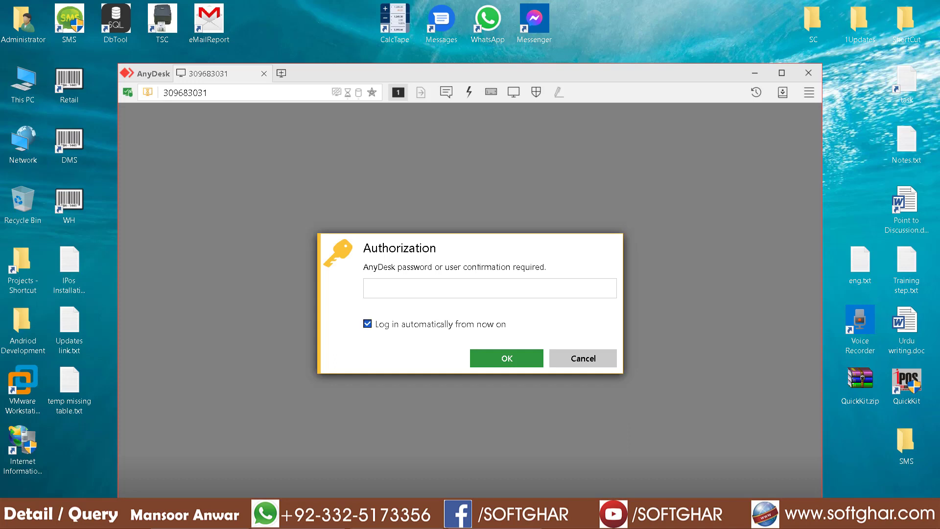
click(416, 288)
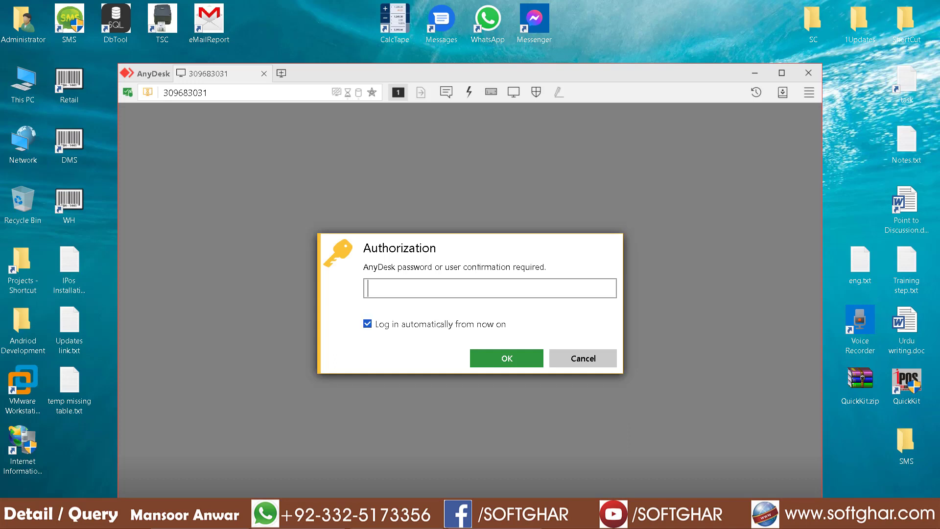
text(***********)
key(Return)
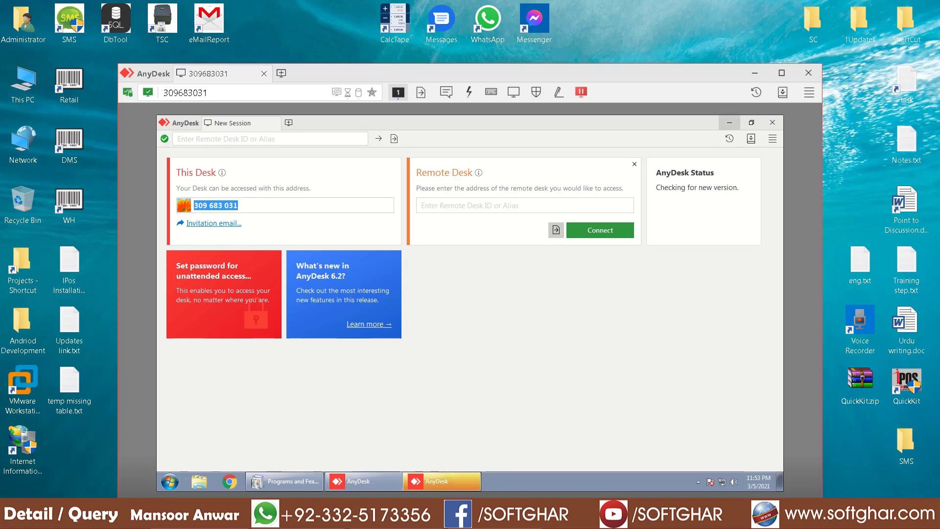
Step: In the remote session, minimise AnyDesk and open the Help Center from anydesk.com in Google Chrome
click(730, 123)
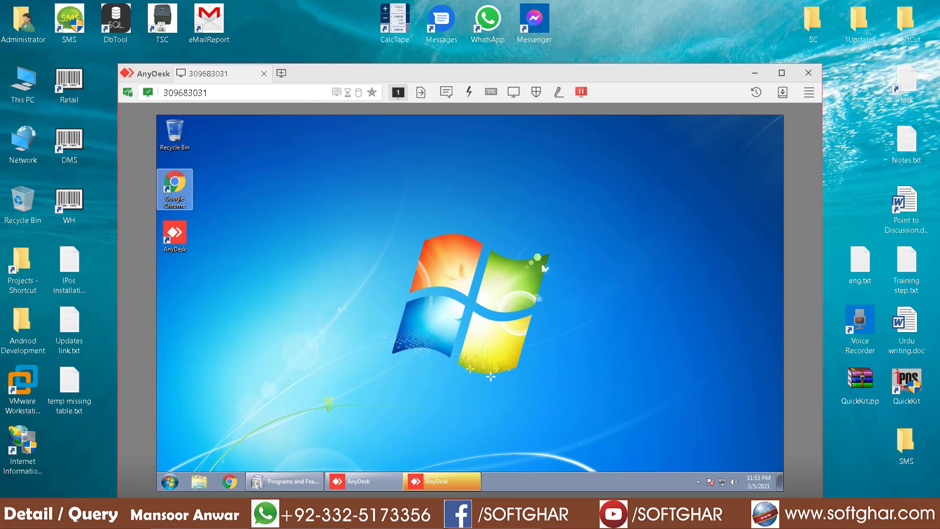
click(174, 189)
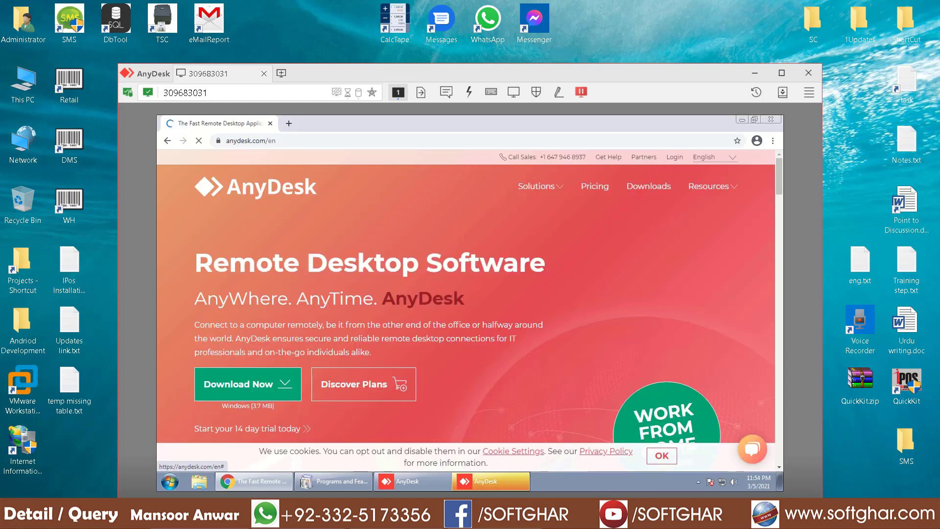
mouse_move(713, 186)
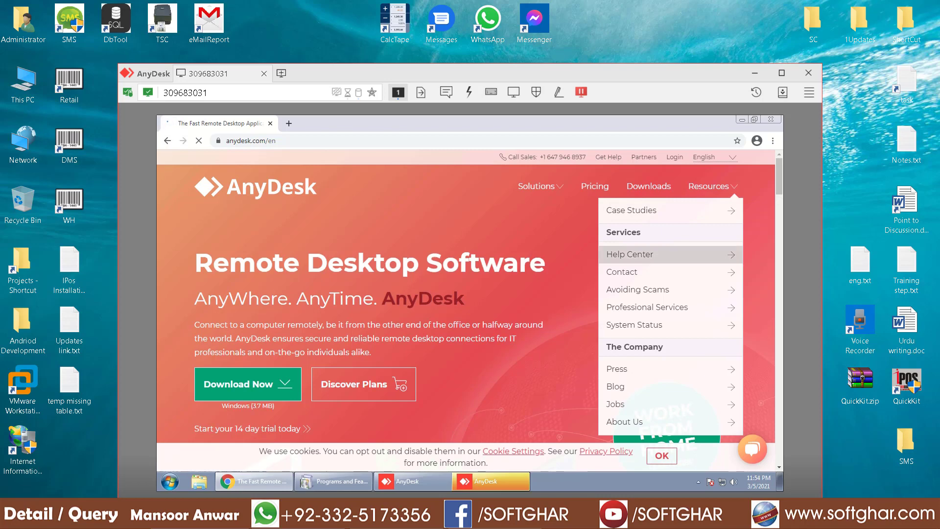
click(630, 254)
Step: Open the Command Line Interface article from the Help Center's Advanced category
scroll(261, 264, down, 4)
click(261, 265)
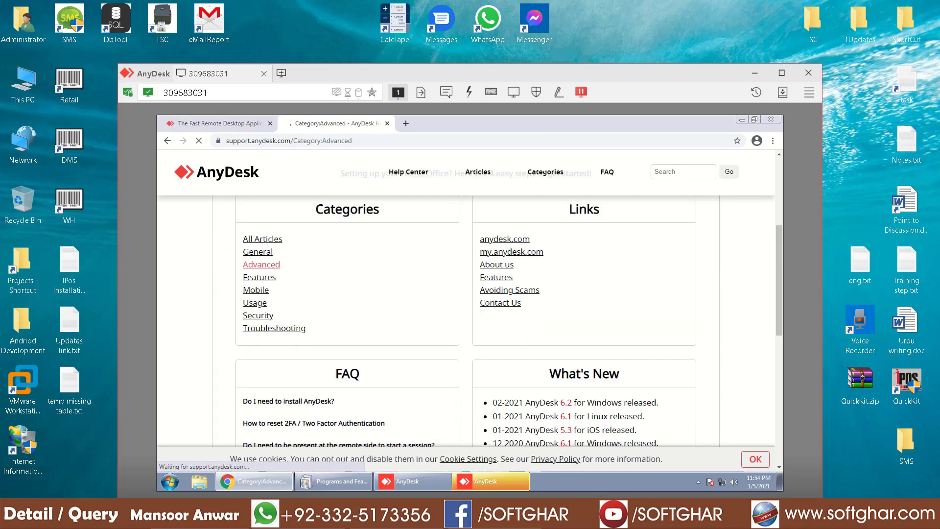
scroll(468, 308, down, 3)
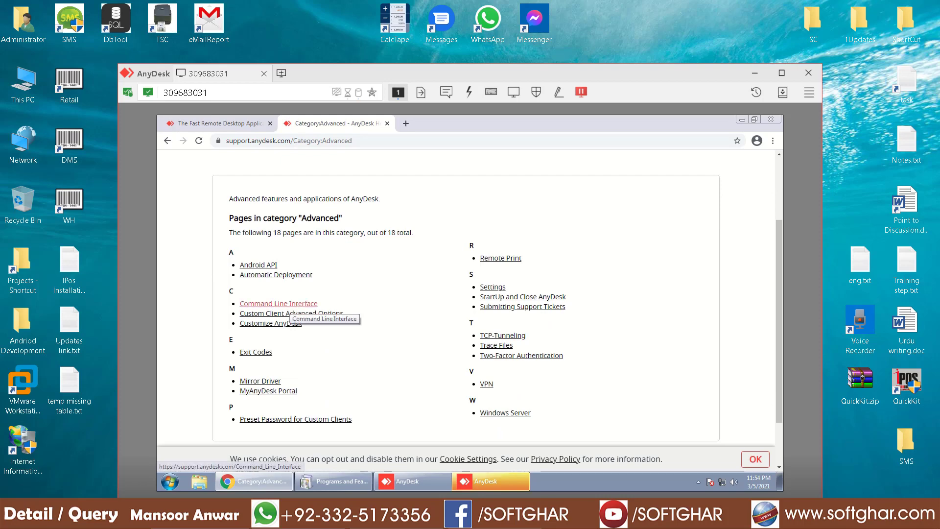
click(289, 305)
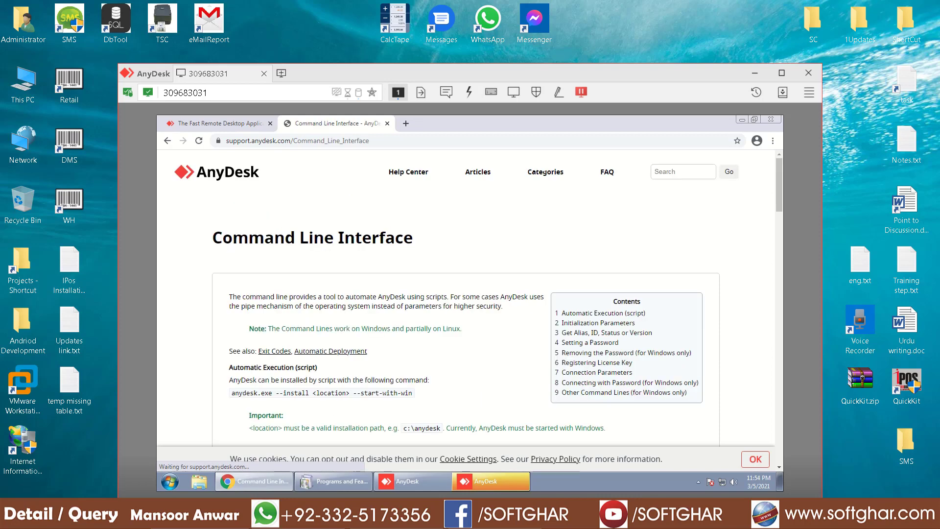
Step: Review the article's install command, initialization parameters and Windows batch scripts for getting the ID, alias, status and version
scroll(497, 306, down, 1)
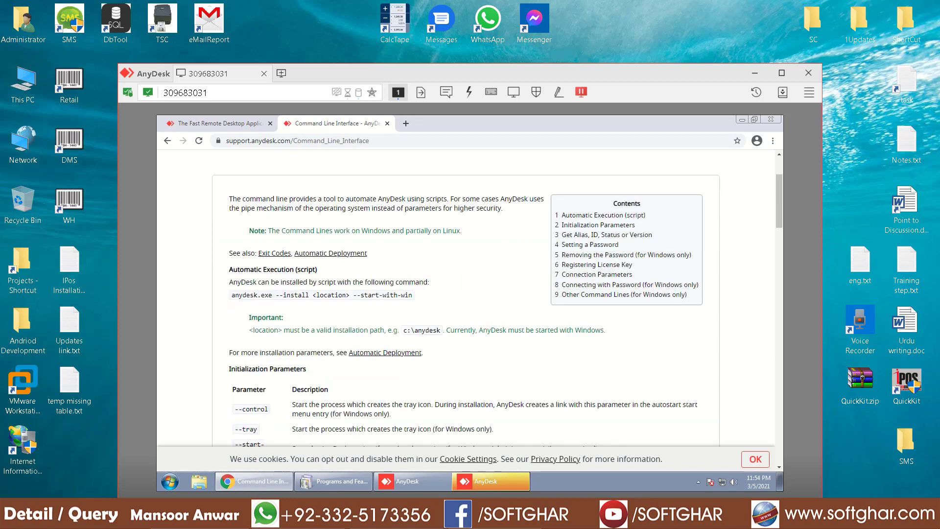
drag(231, 295, 412, 295)
scroll(465, 299, down, 4)
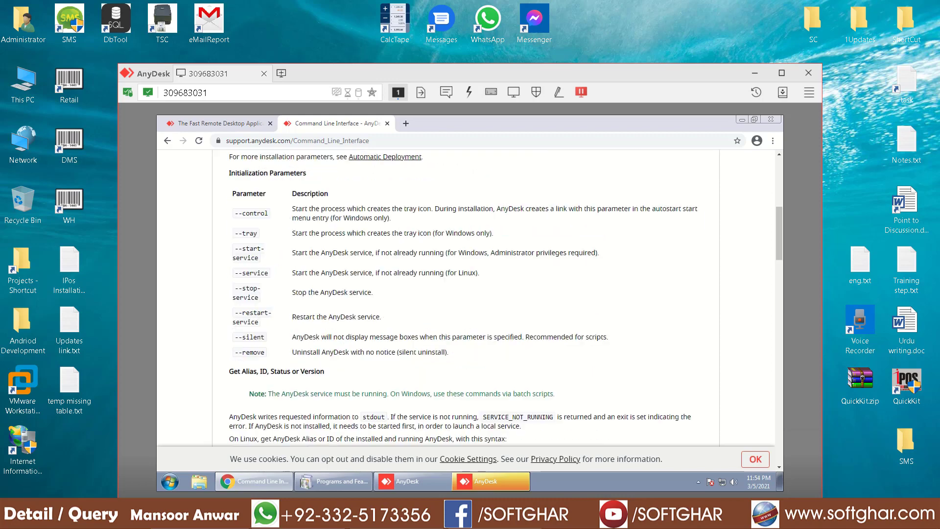
scroll(497, 299, down, 6)
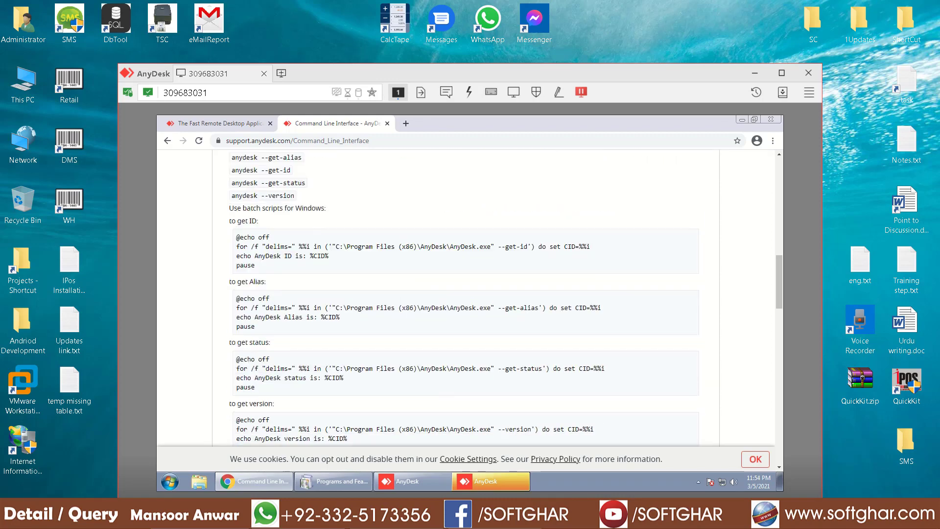
scroll(465, 299, down, 6)
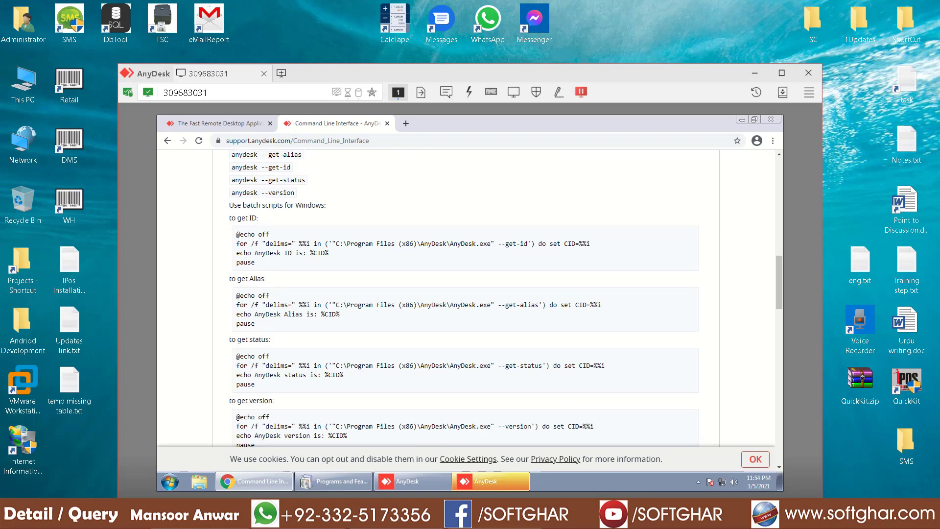